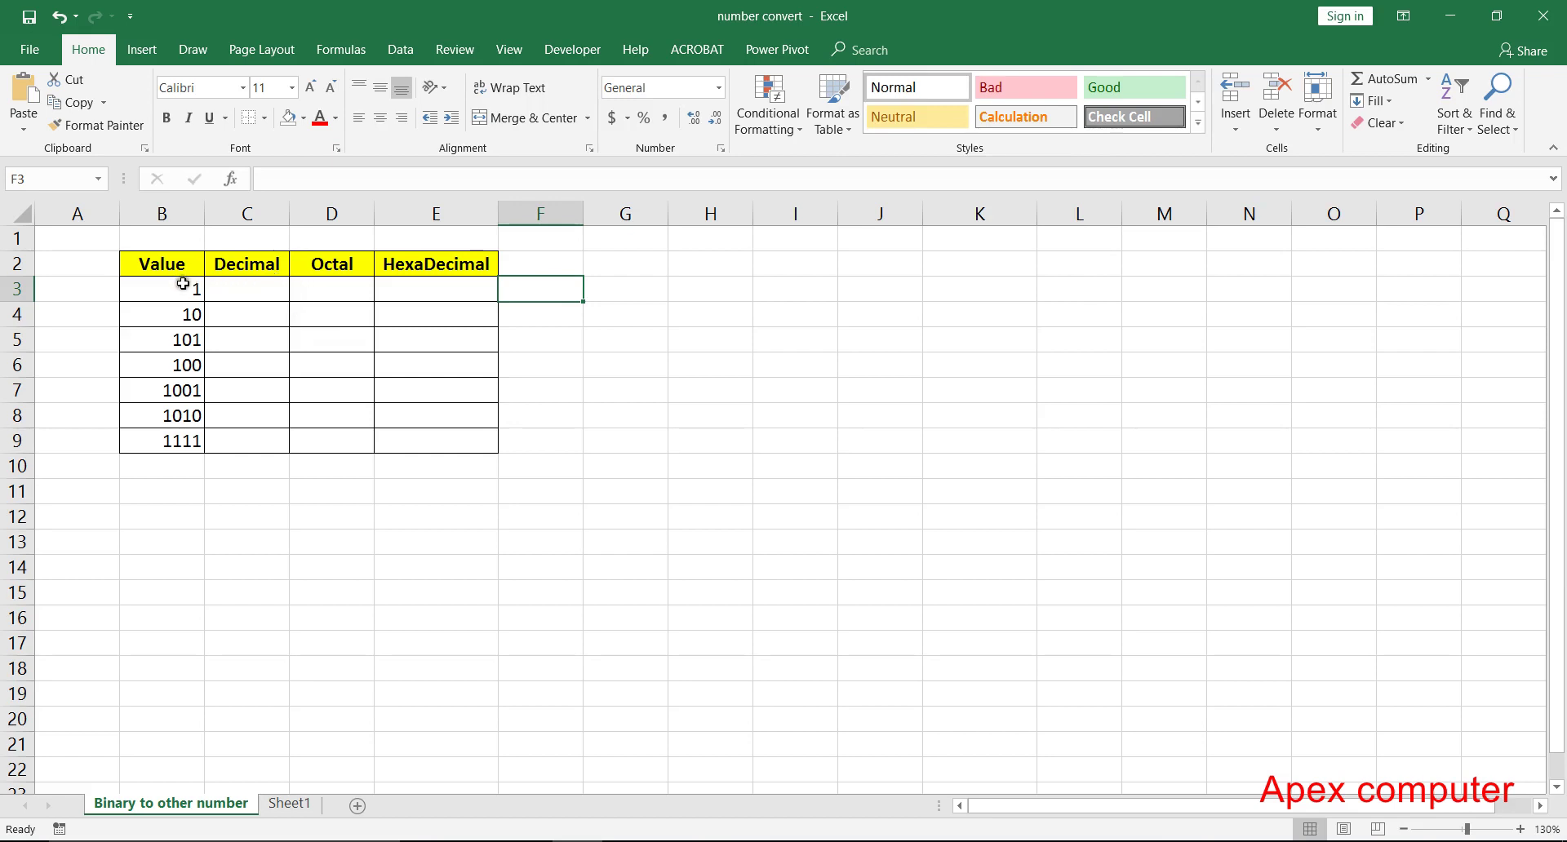
Step: Review the binary values in B3:B9 and the empty Decimal, Octal and HexaDecimal columns beside them
{"action": "left_click", "coordinate": [183, 284]}
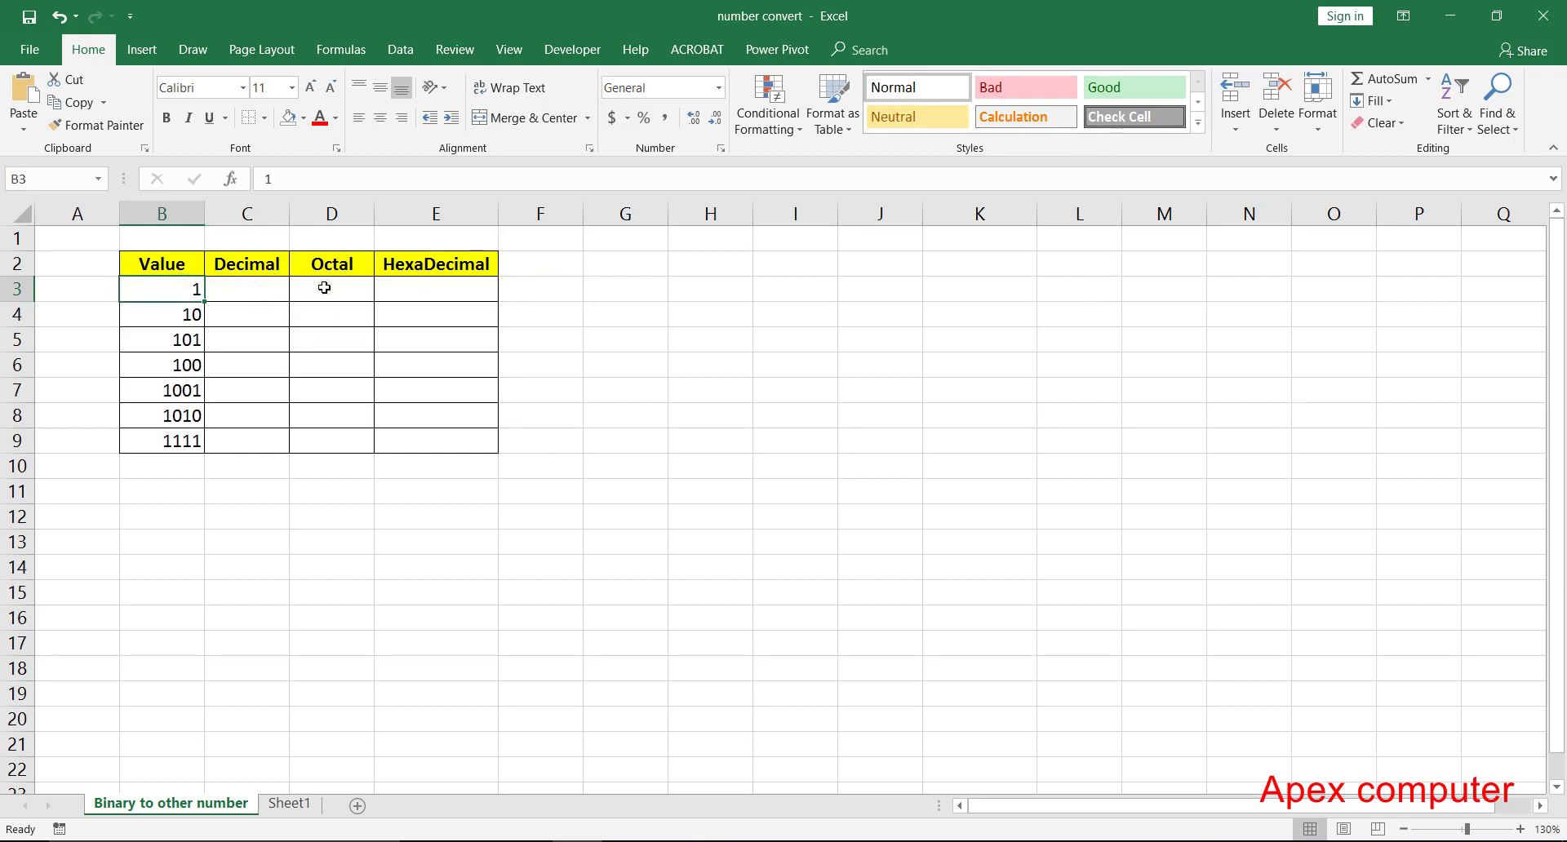
{"action": "left_click", "coordinate": [246, 285]}
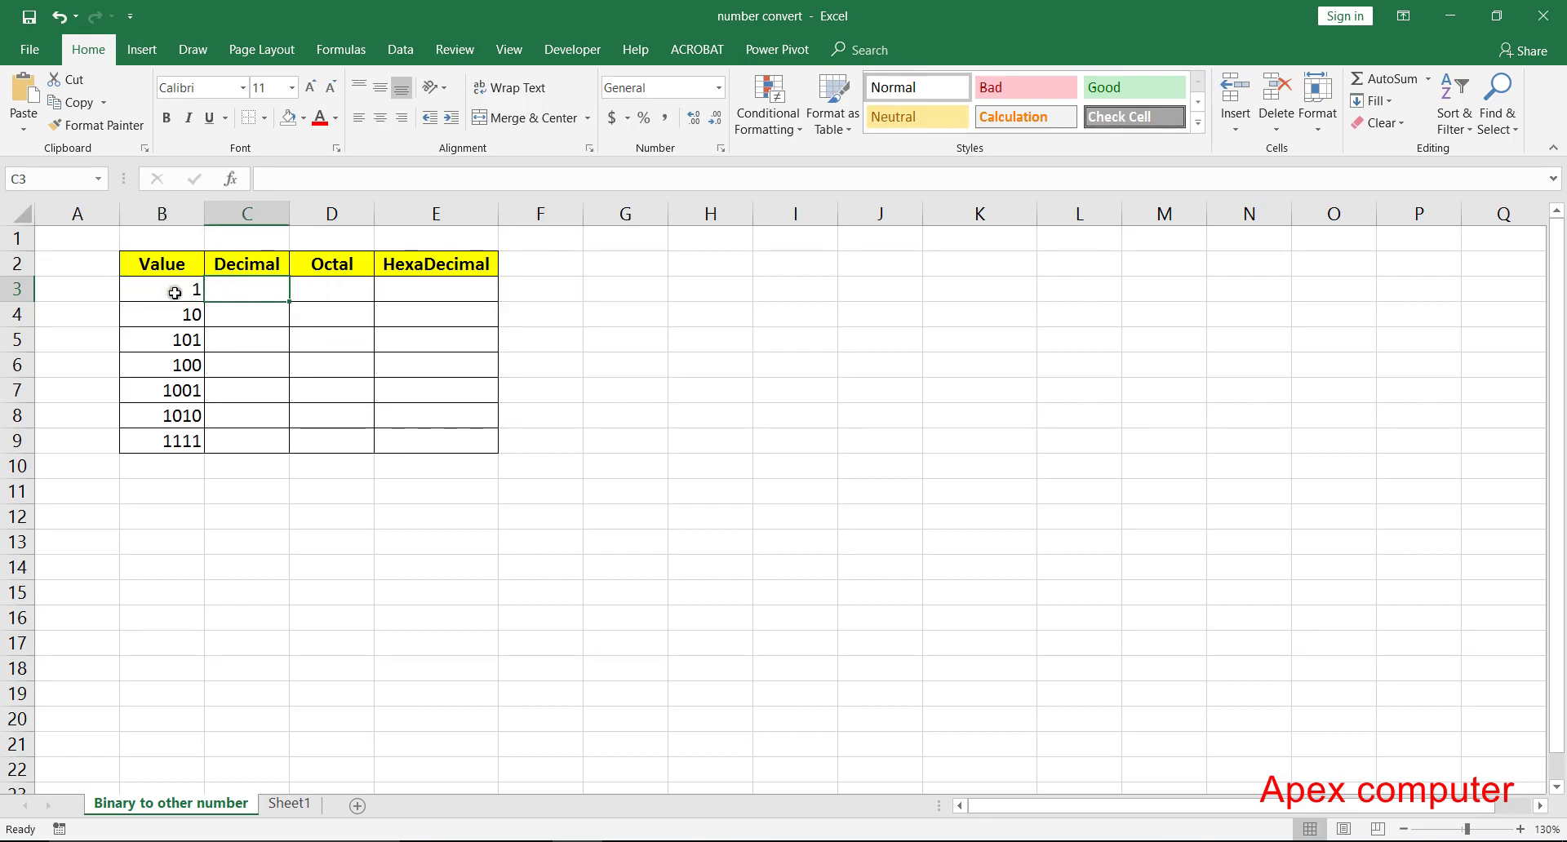
{"action": "left_click_drag", "start_coordinate": [173, 279], "coordinate": [192, 443]}
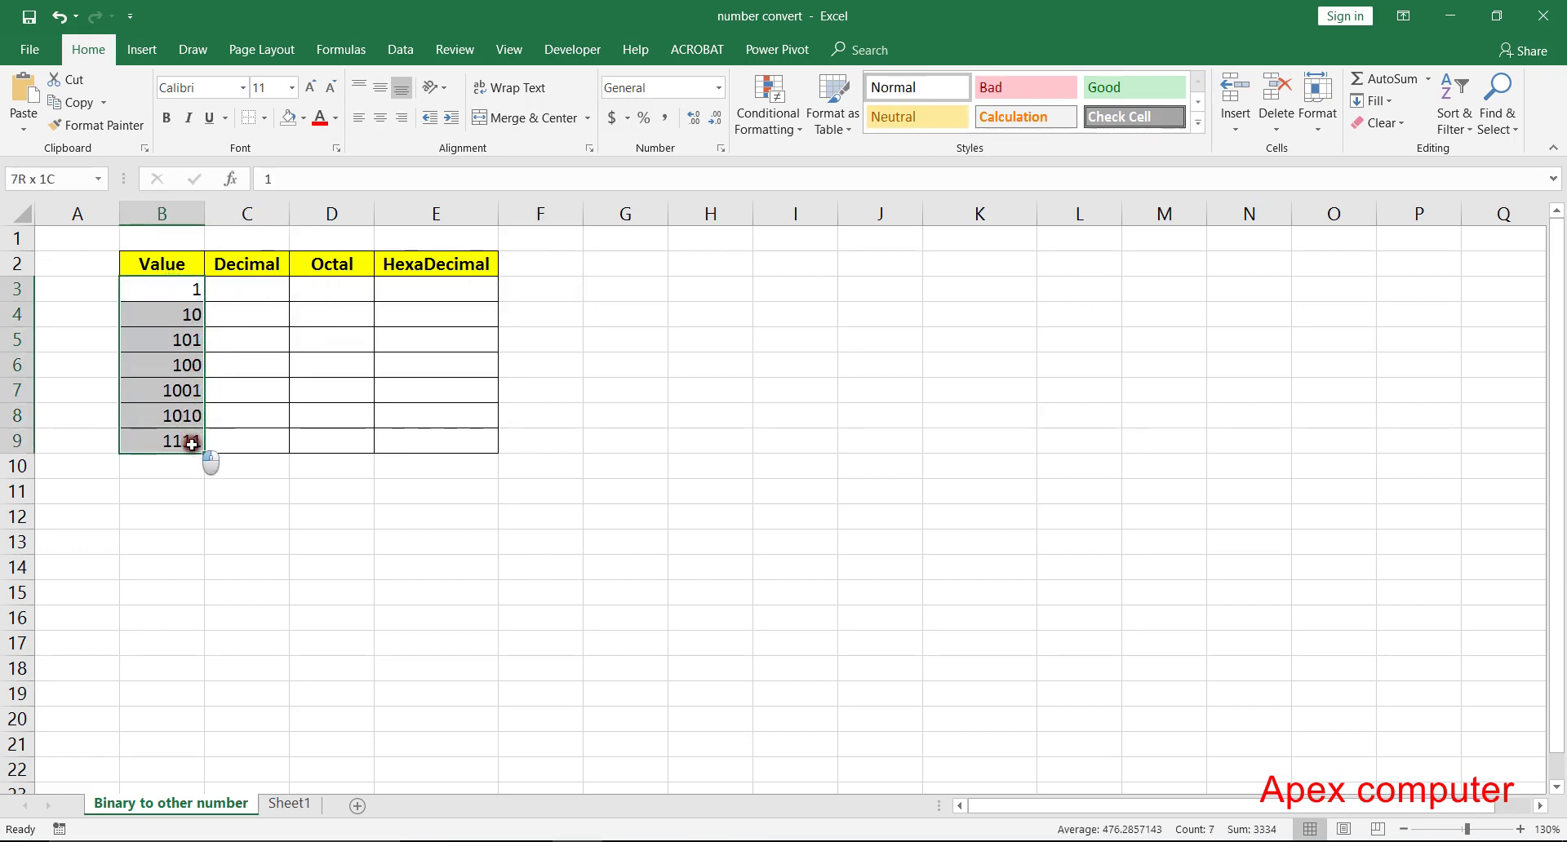
{"action": "left_click_drag", "start_coordinate": [182, 284], "coordinate": [183, 442]}
{"action": "left_click", "coordinate": [246, 290]}
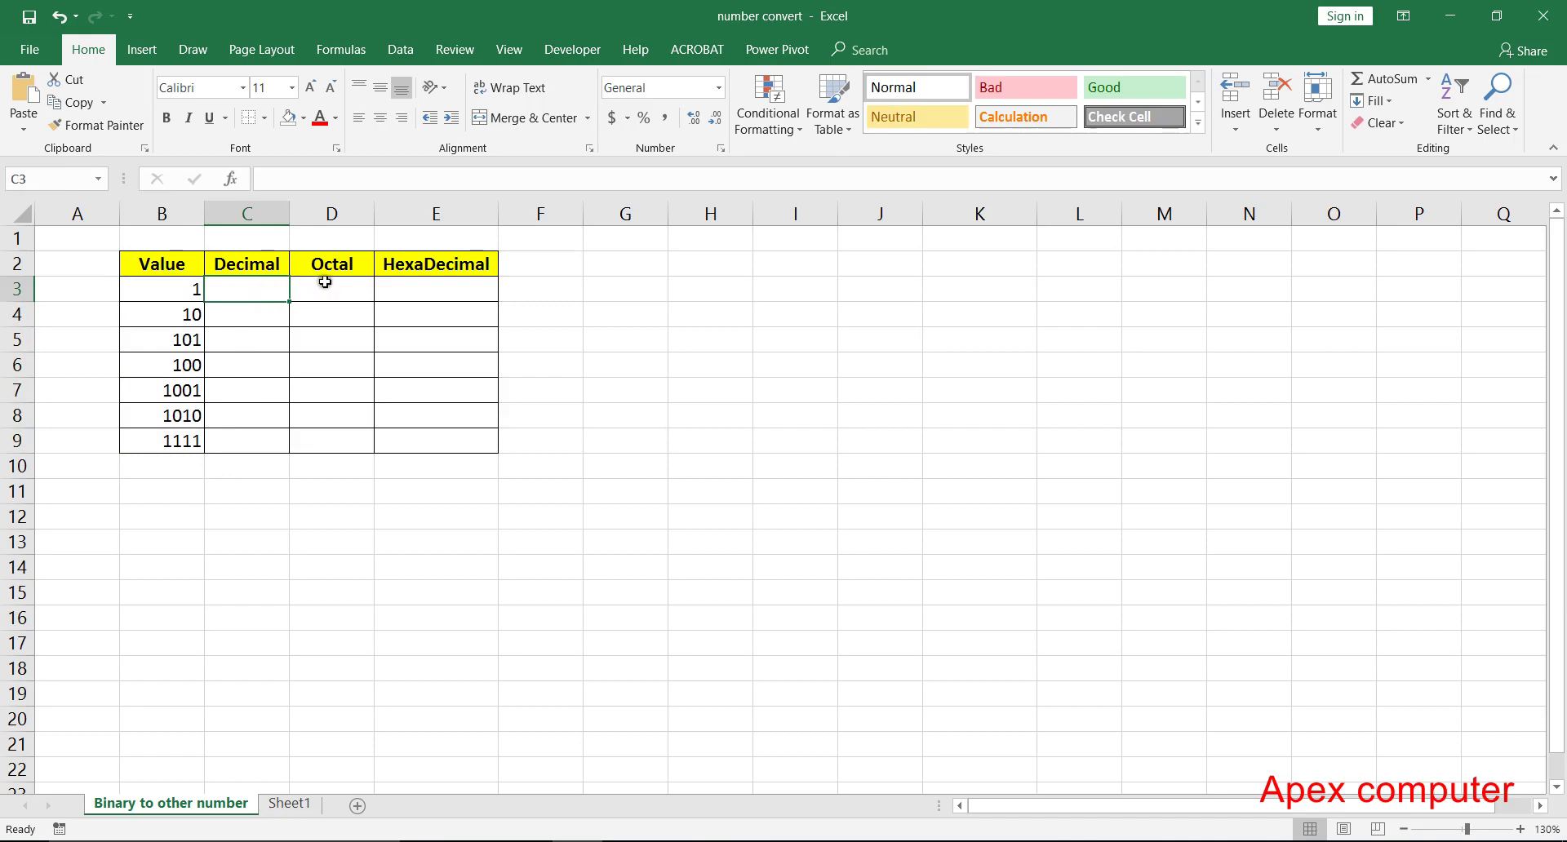
{"action": "left_click", "coordinate": [324, 284]}
{"action": "left_click", "coordinate": [419, 281]}
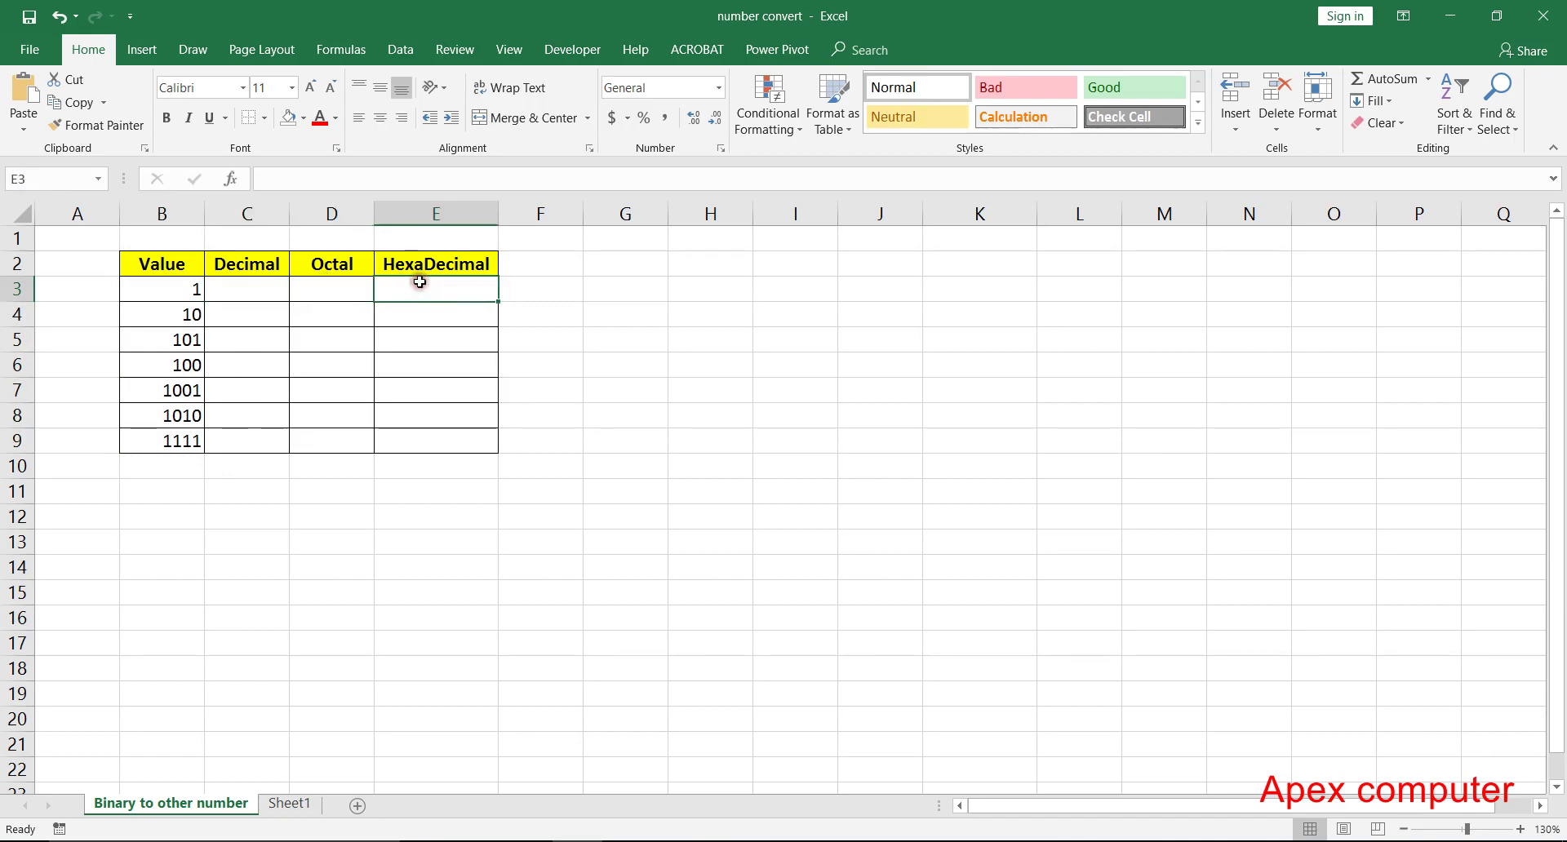
{"action": "left_click", "coordinate": [188, 285]}
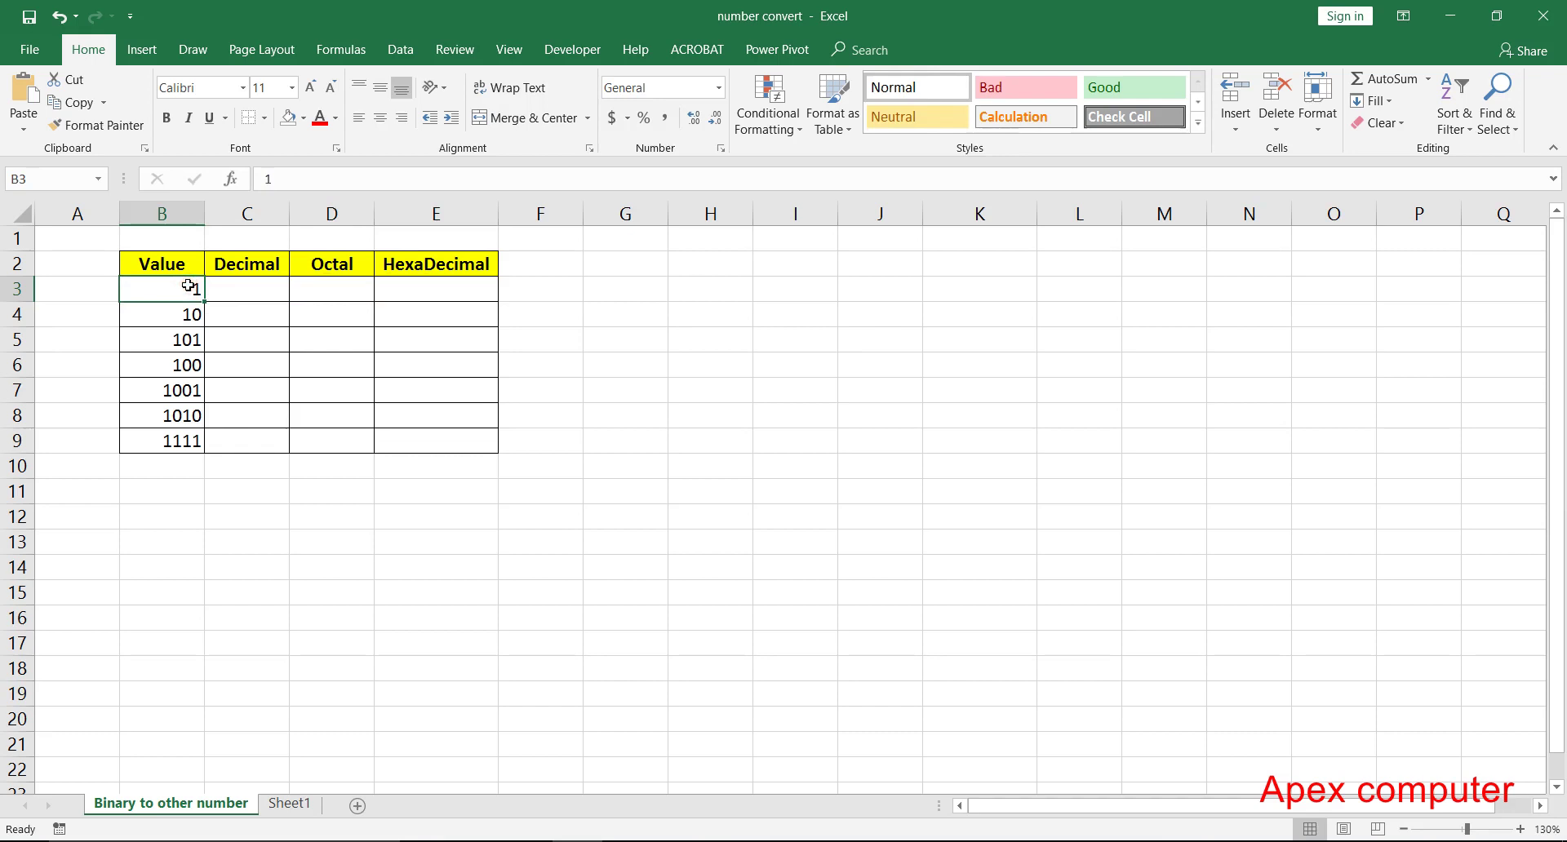
{"action": "left_click", "coordinate": [252, 286]}
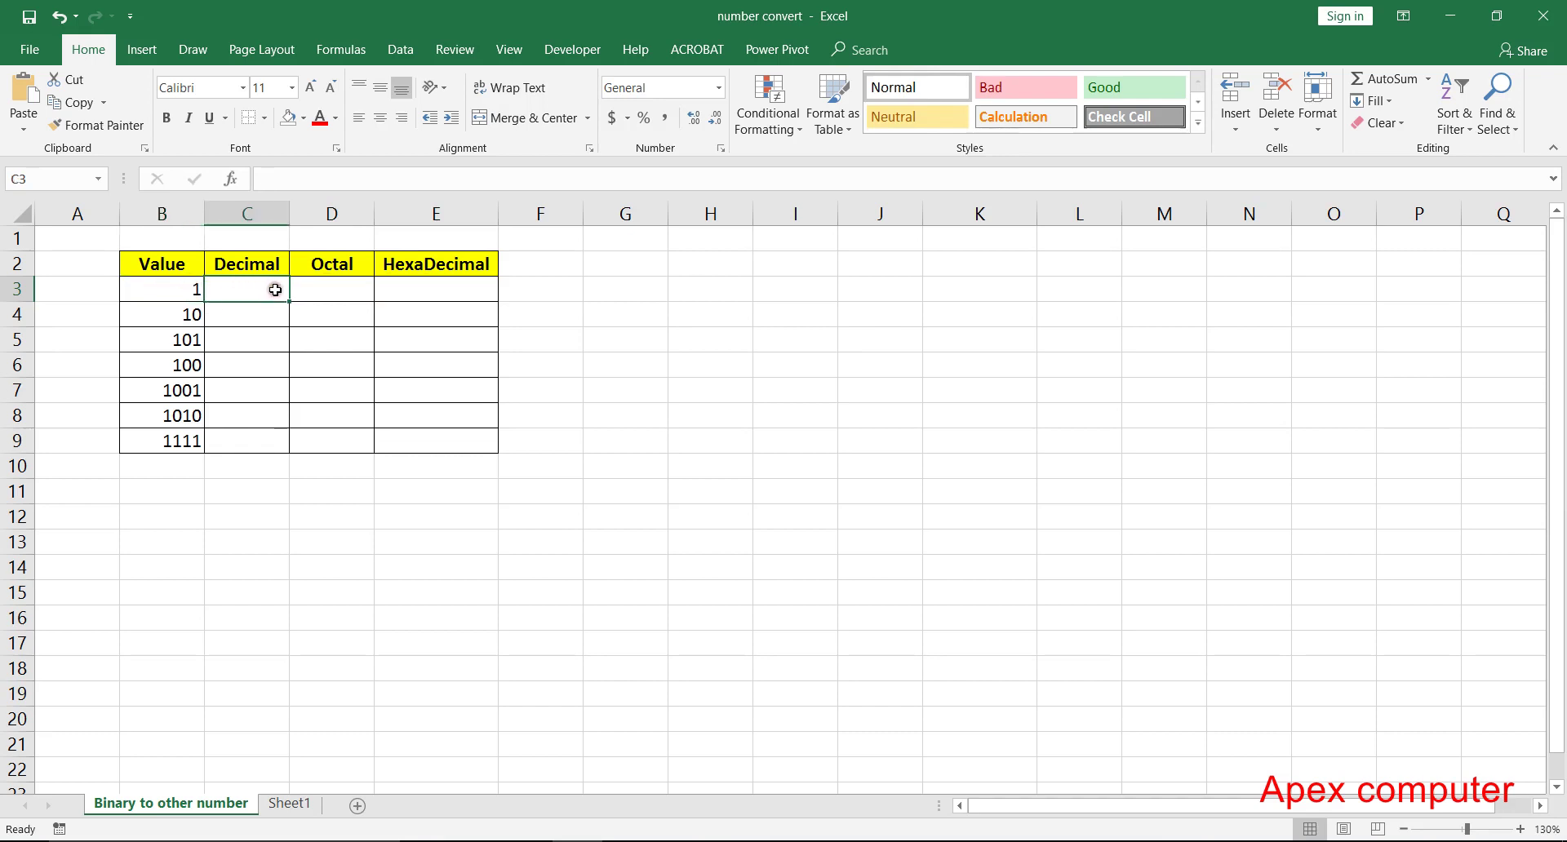
{"action": "left_click", "coordinate": [334, 286]}
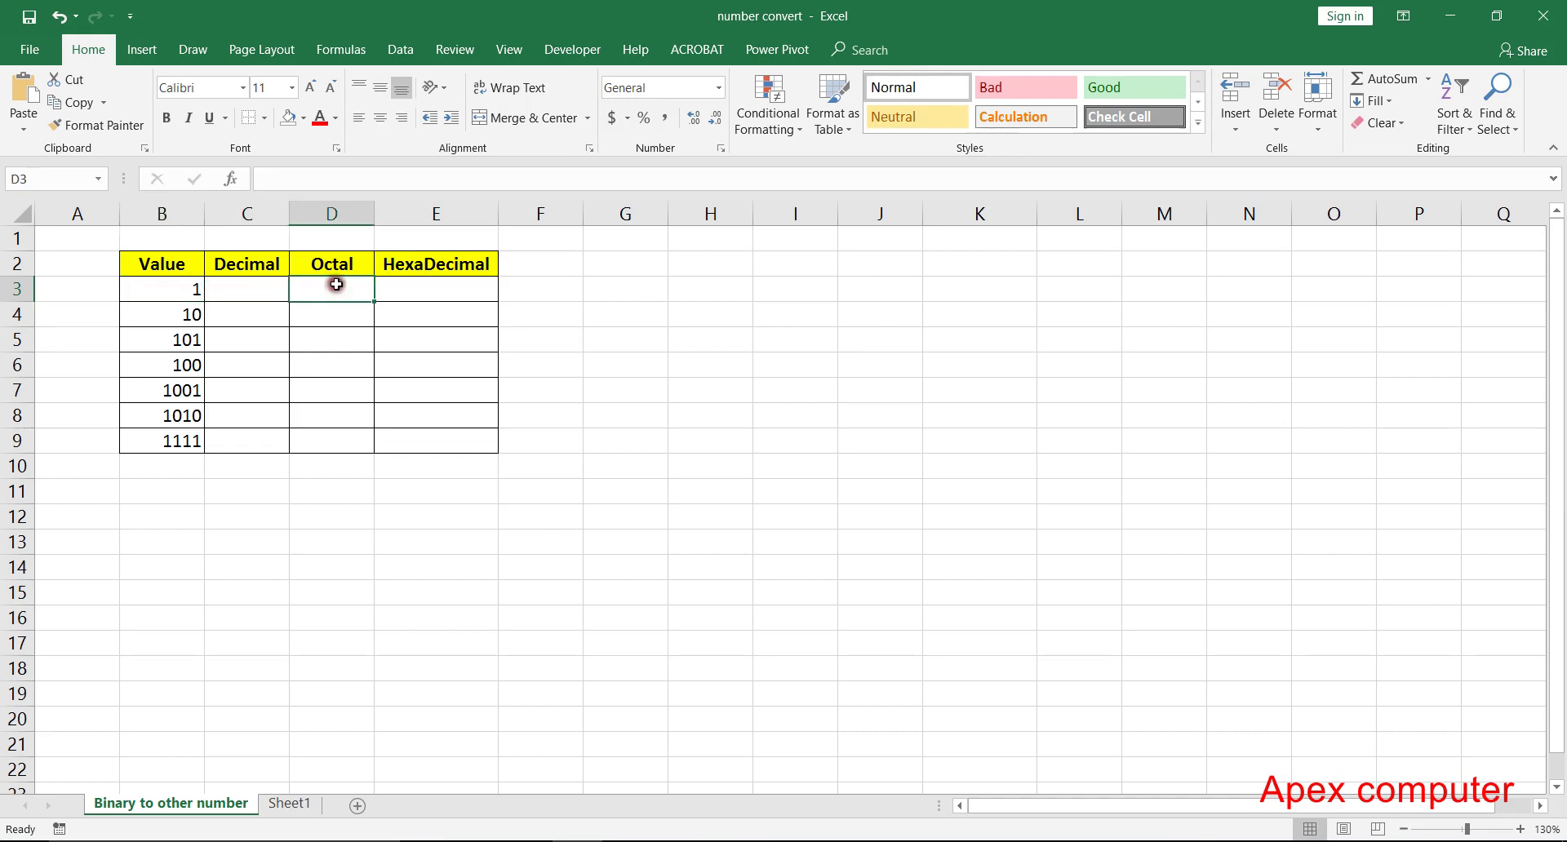
{"action": "left_click", "coordinate": [398, 289]}
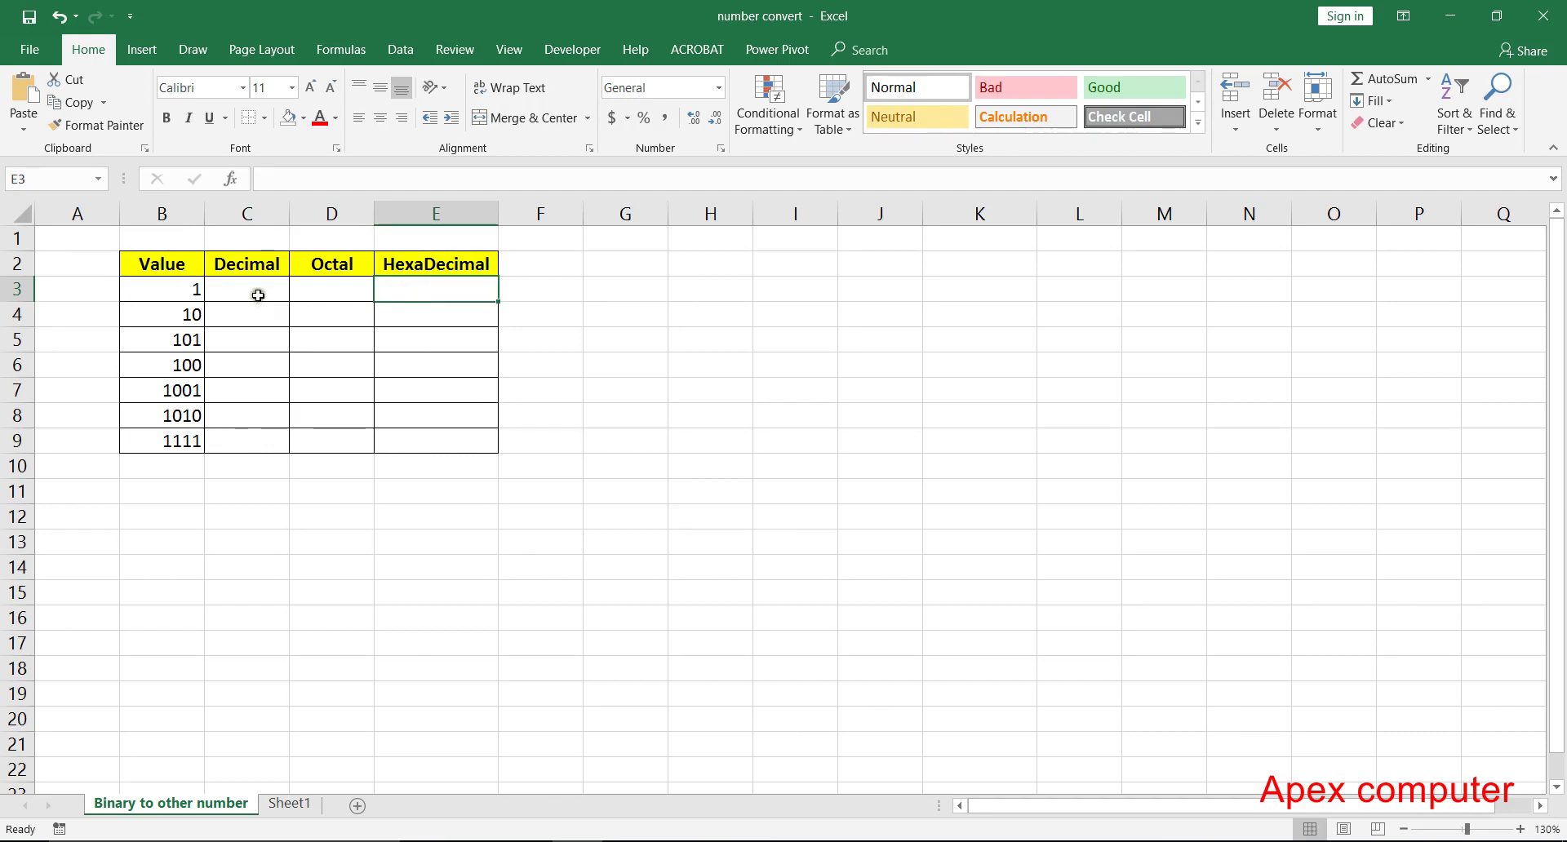
{"action": "left_click", "coordinate": [670, 311]}
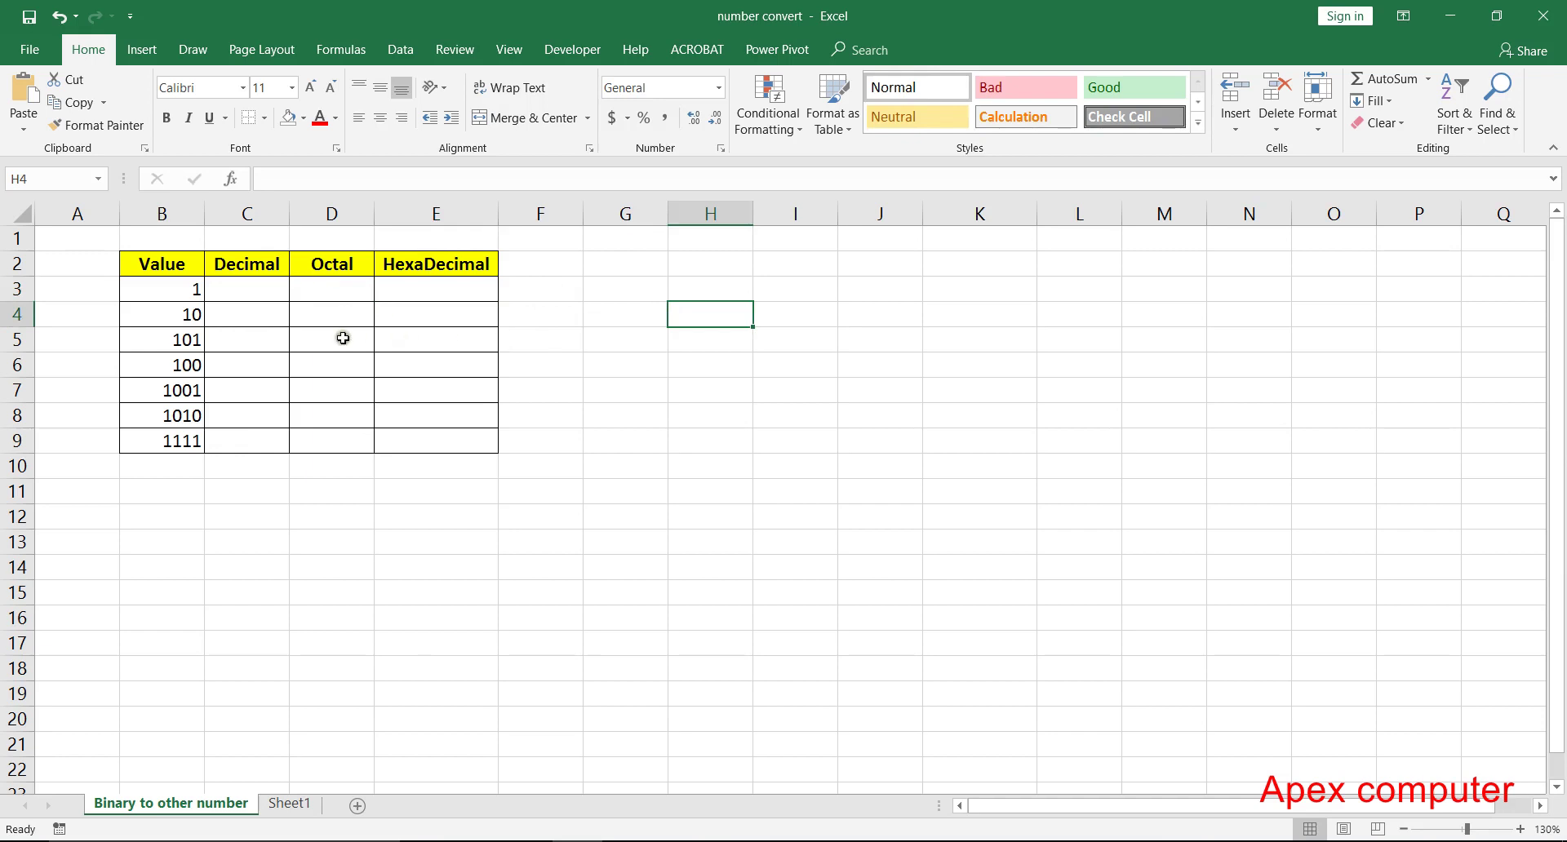
{"action": "left_click", "coordinate": [184, 288]}
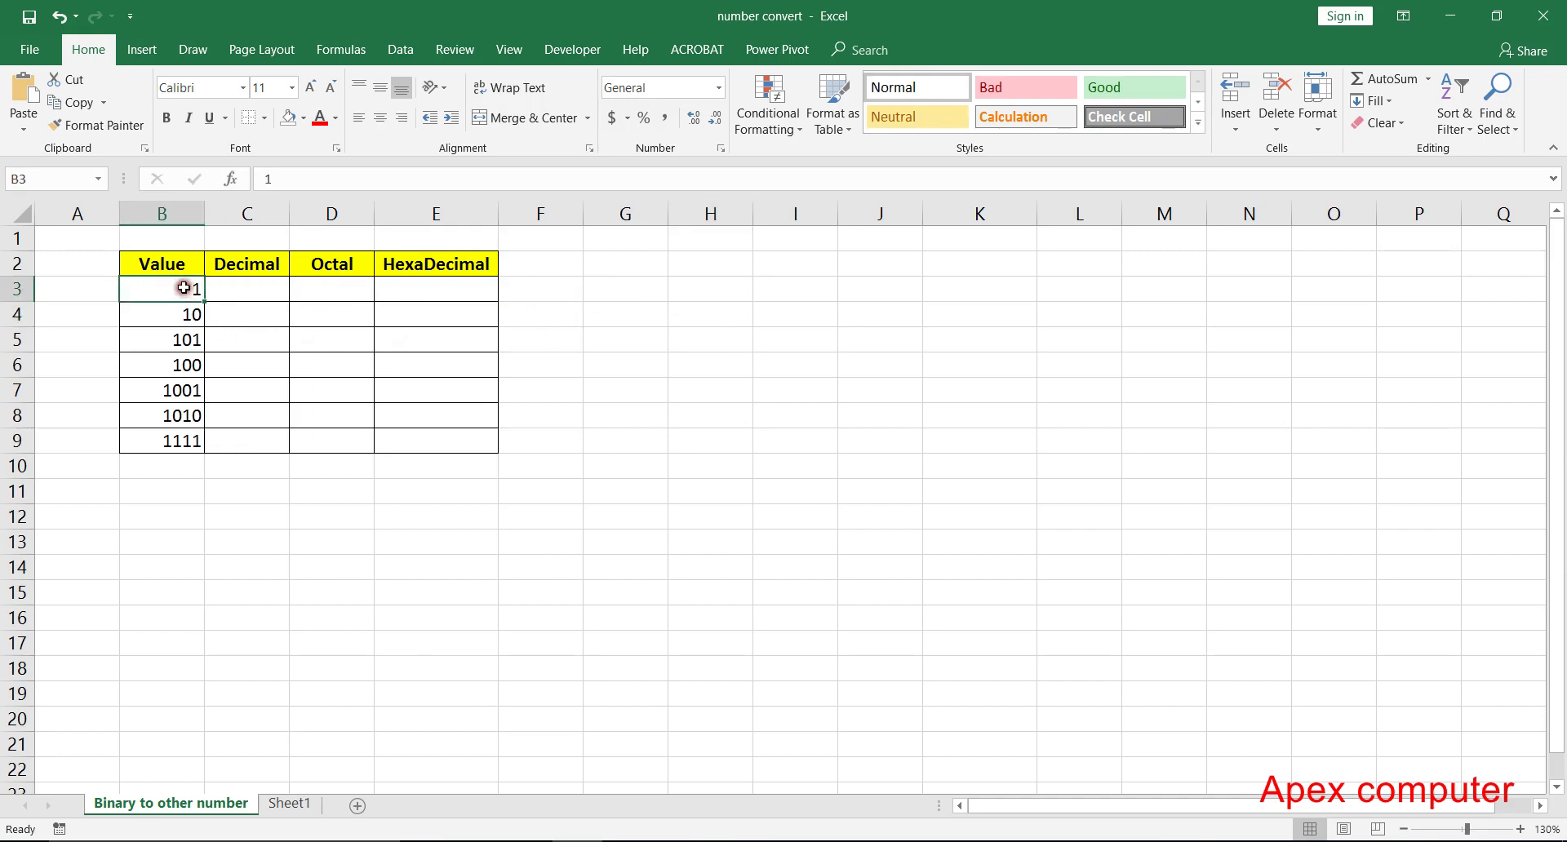
Step: Enter the formula =BIN2DEC(B3) in cell C3 to convert the first binary value to decimal
{"action": "left_click", "coordinate": [239, 287]}
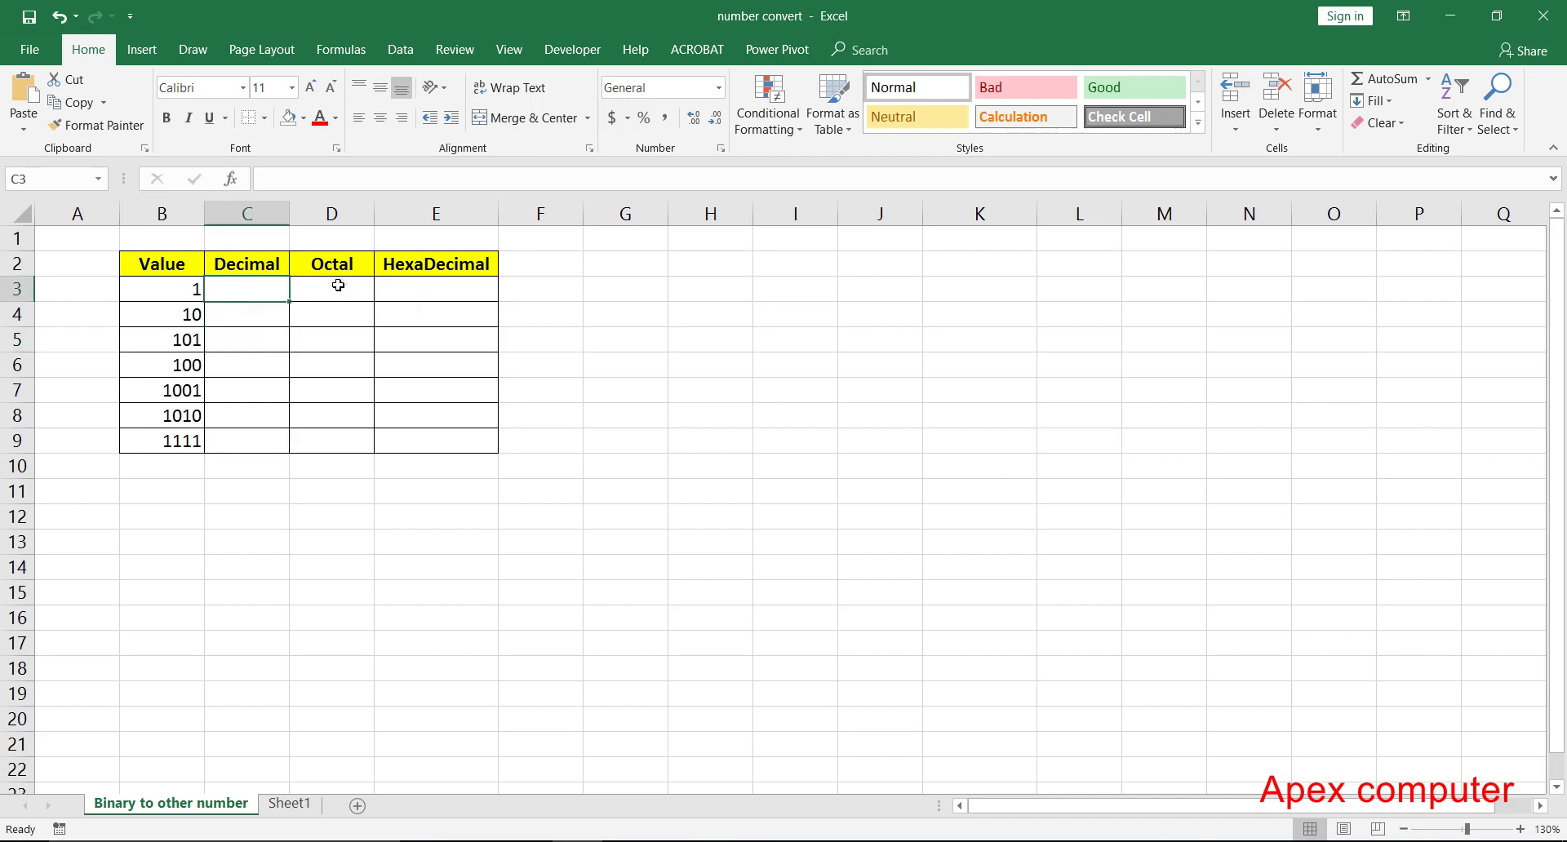
{"action": "type", "text": "="}
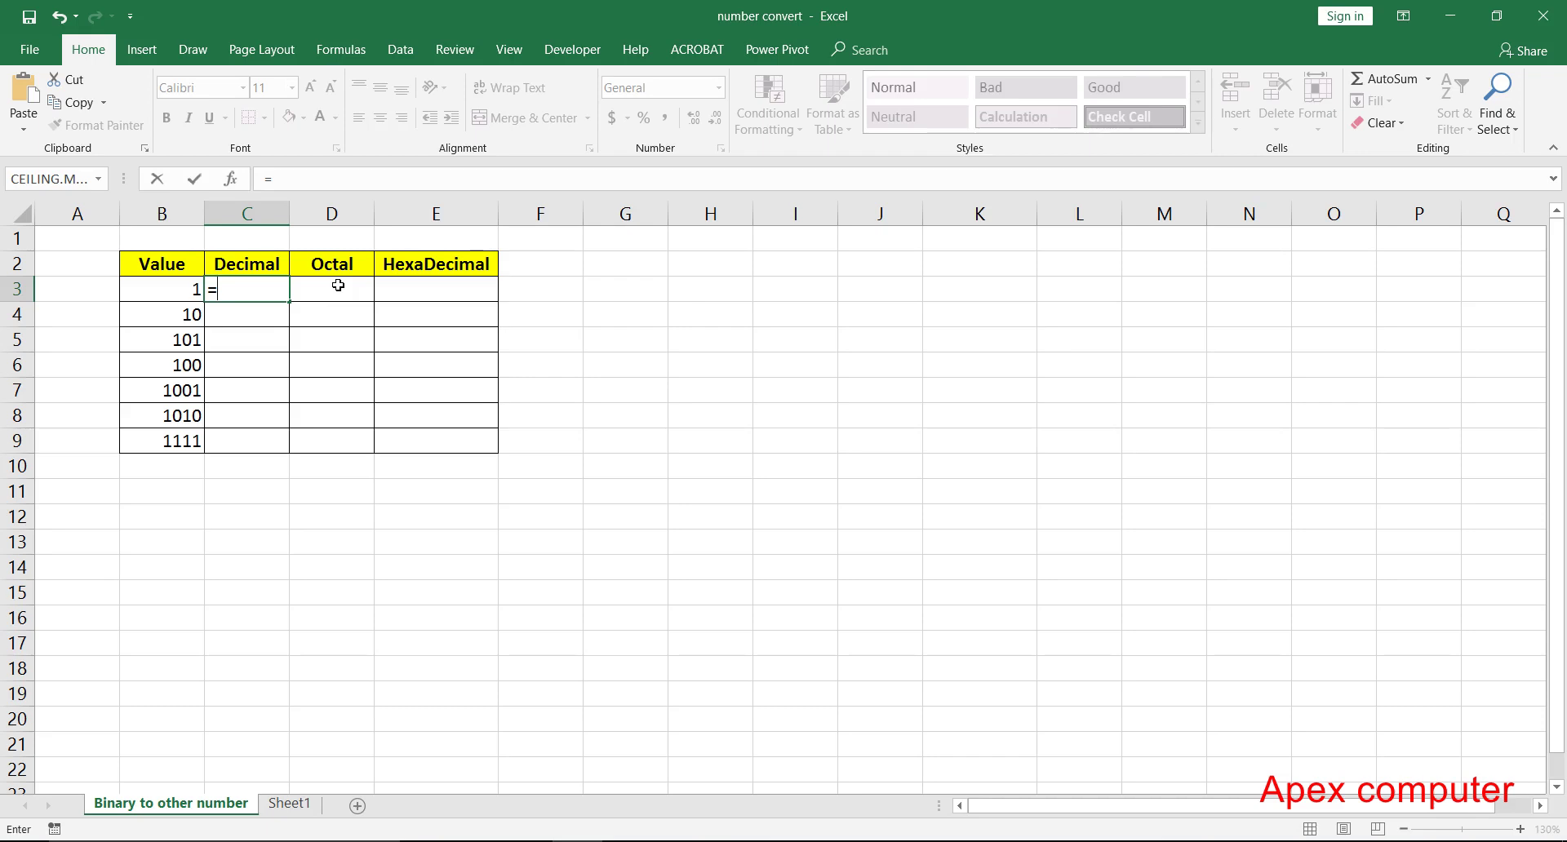
{"action": "type", "text": "bin"}
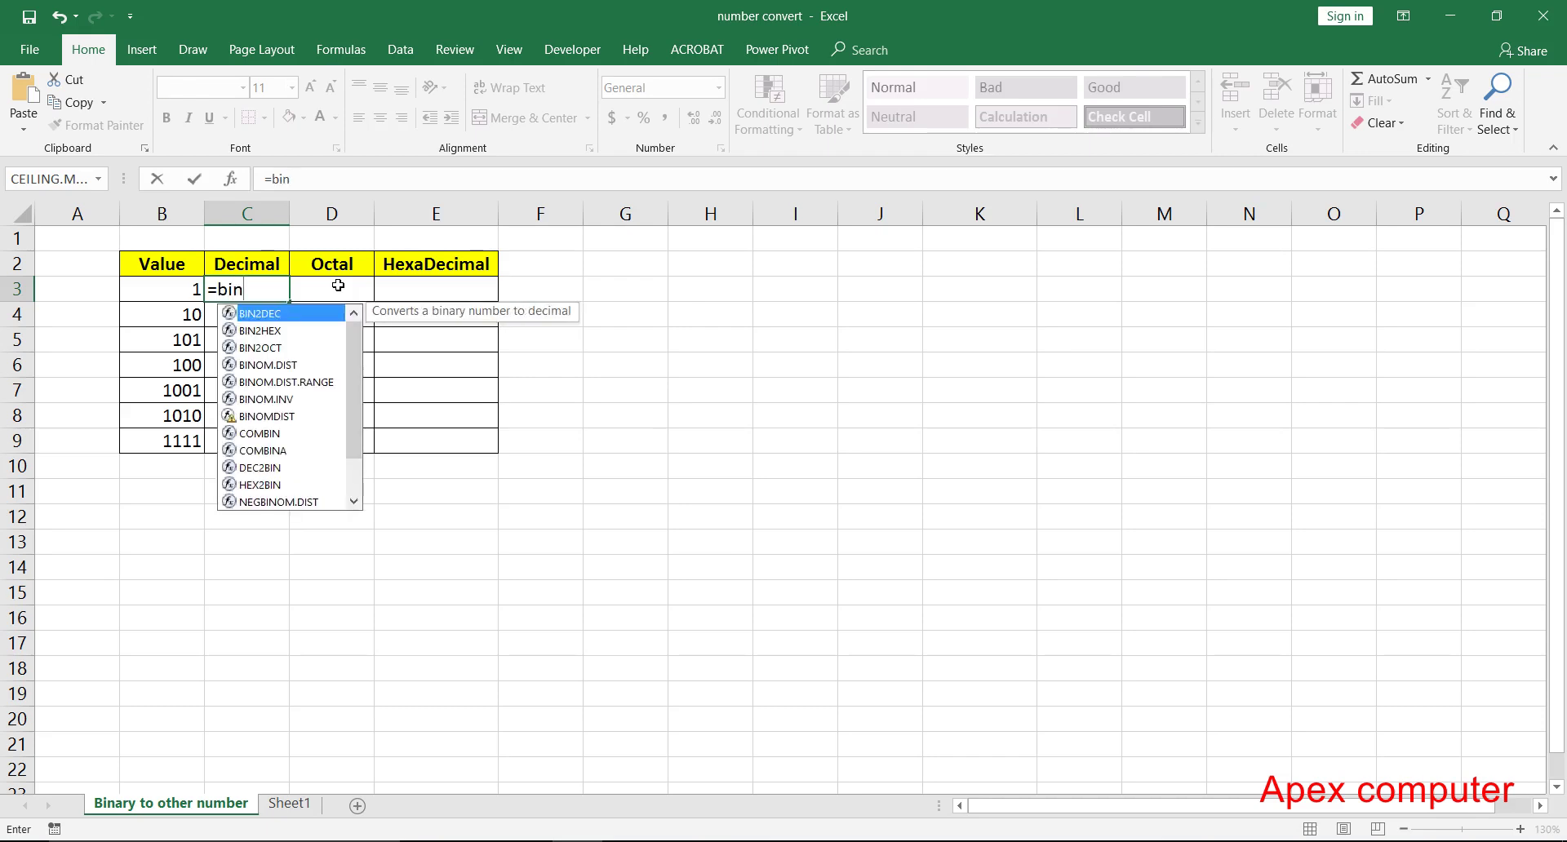
{"action": "left_click", "coordinate": [286, 314]}
{"action": "left_click", "coordinate": [282, 314]}
{"action": "left_click", "coordinate": [277, 315]}
{"action": "key", "text": "Tab"}
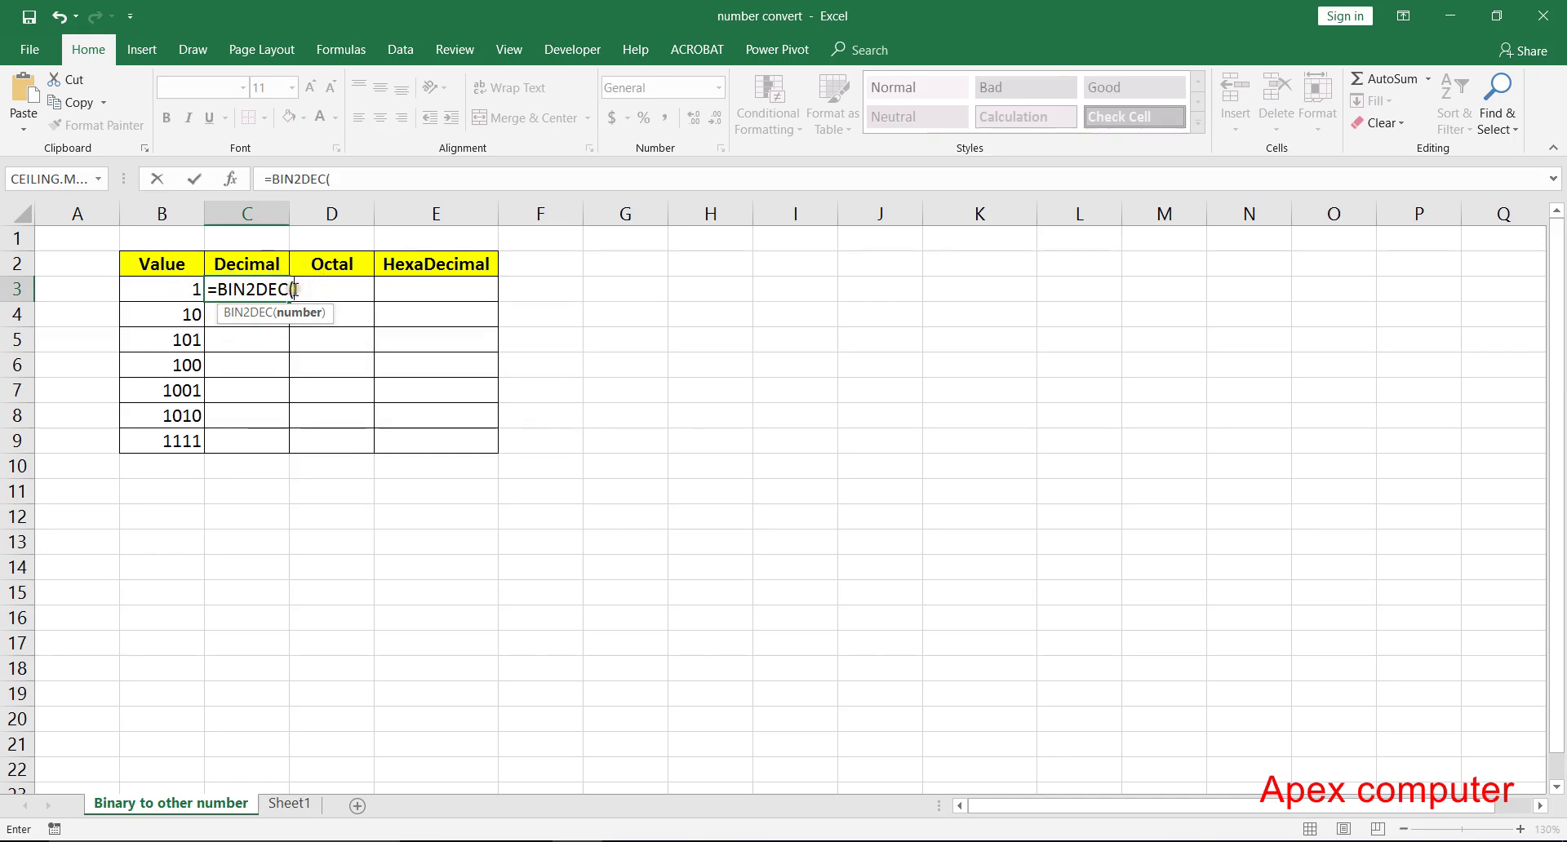
{"action": "left_click", "coordinate": [183, 289]}
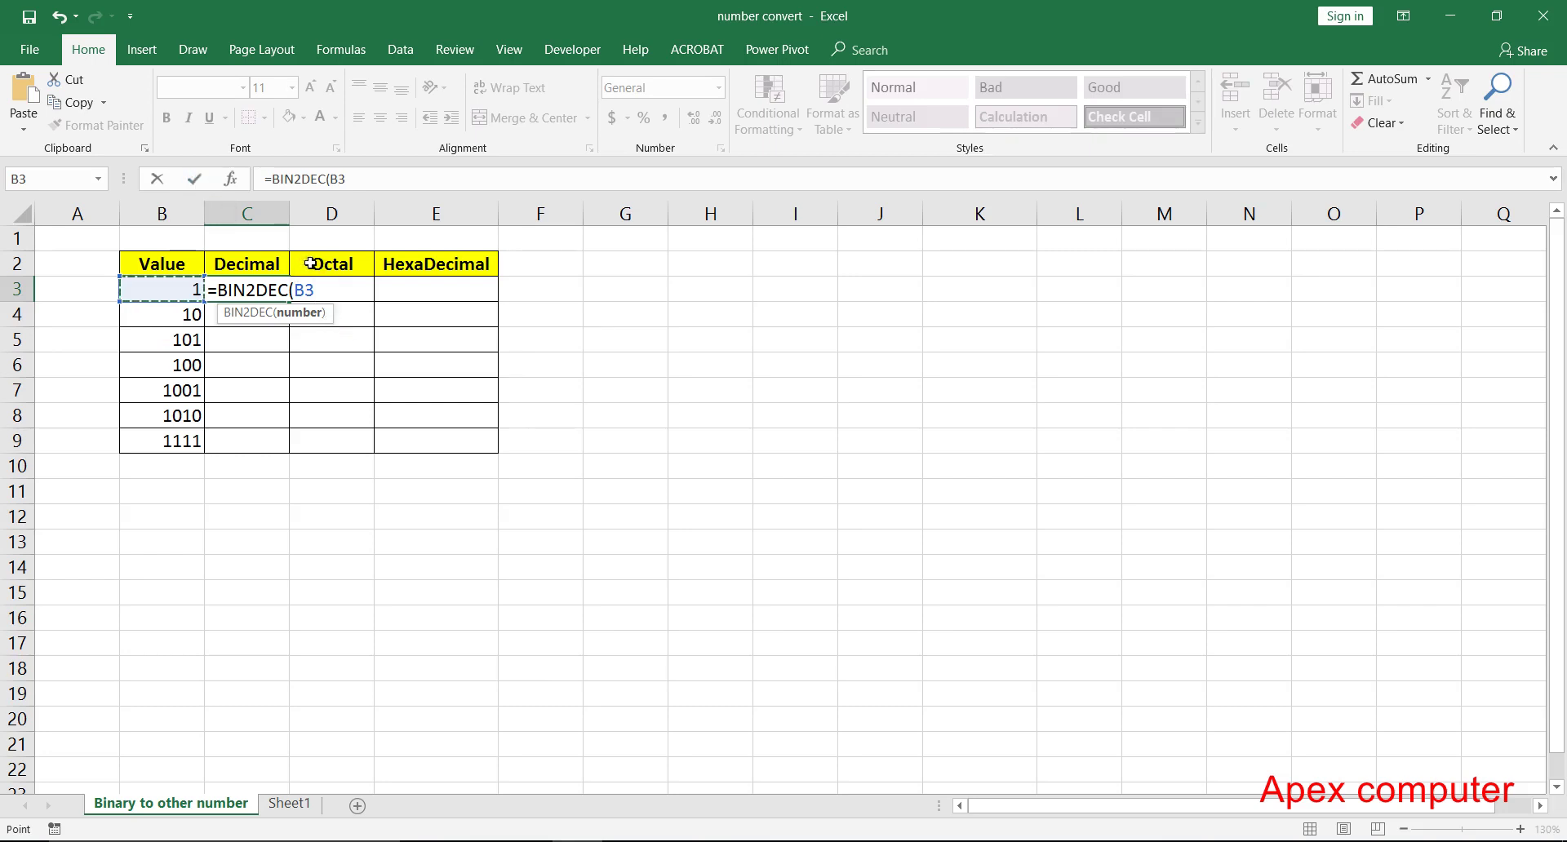
{"action": "left_click", "coordinate": [195, 181]}
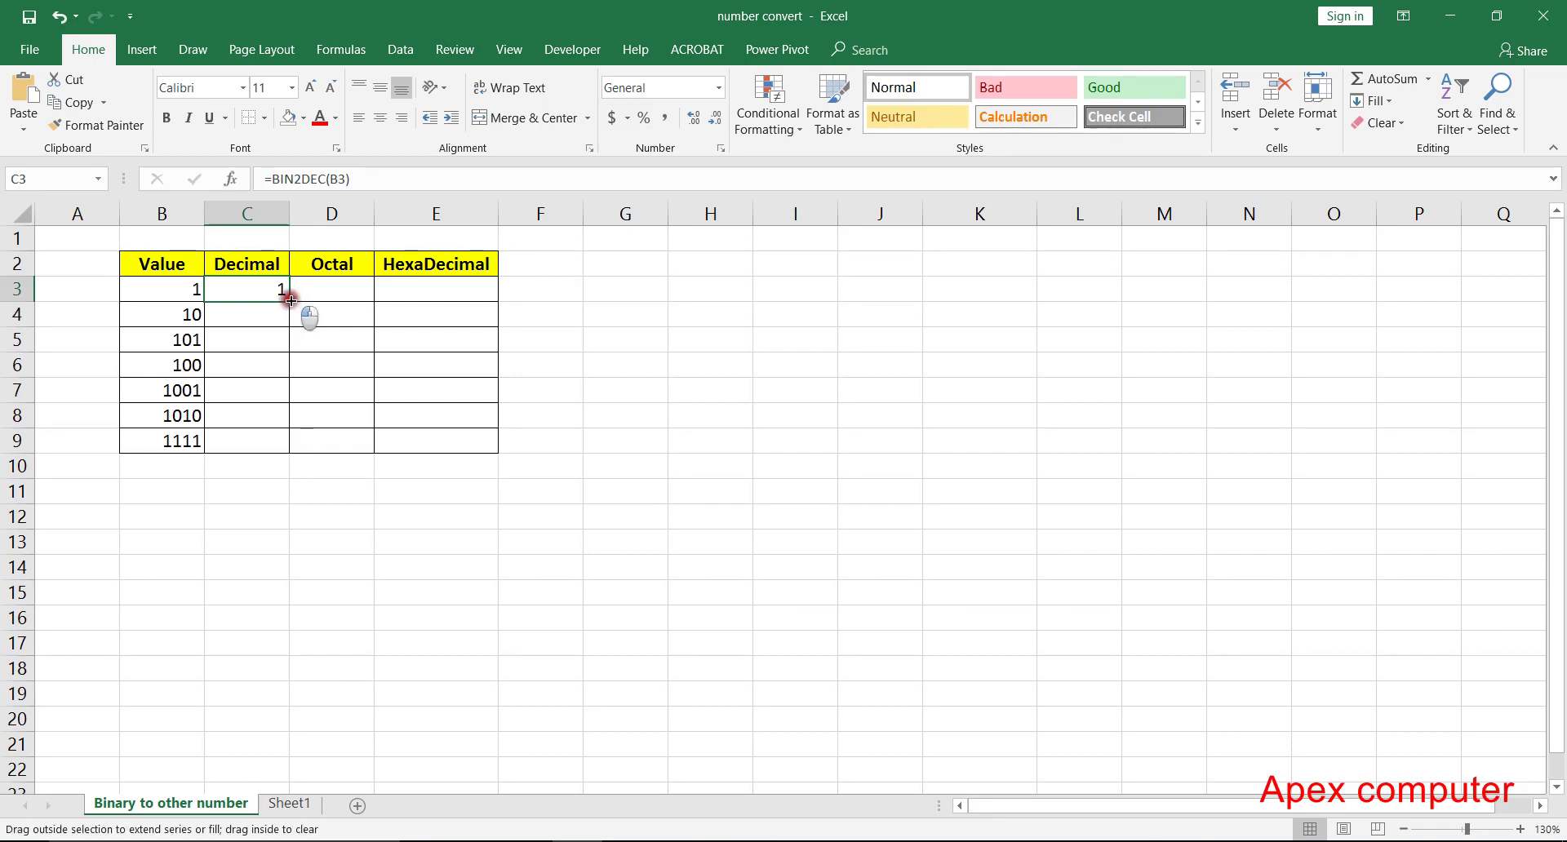
Step: Copy the decimal conversion formula from C3 down through C9
{"action": "double_click", "coordinate": [291, 301]}
{"action": "left_click", "coordinate": [265, 286]}
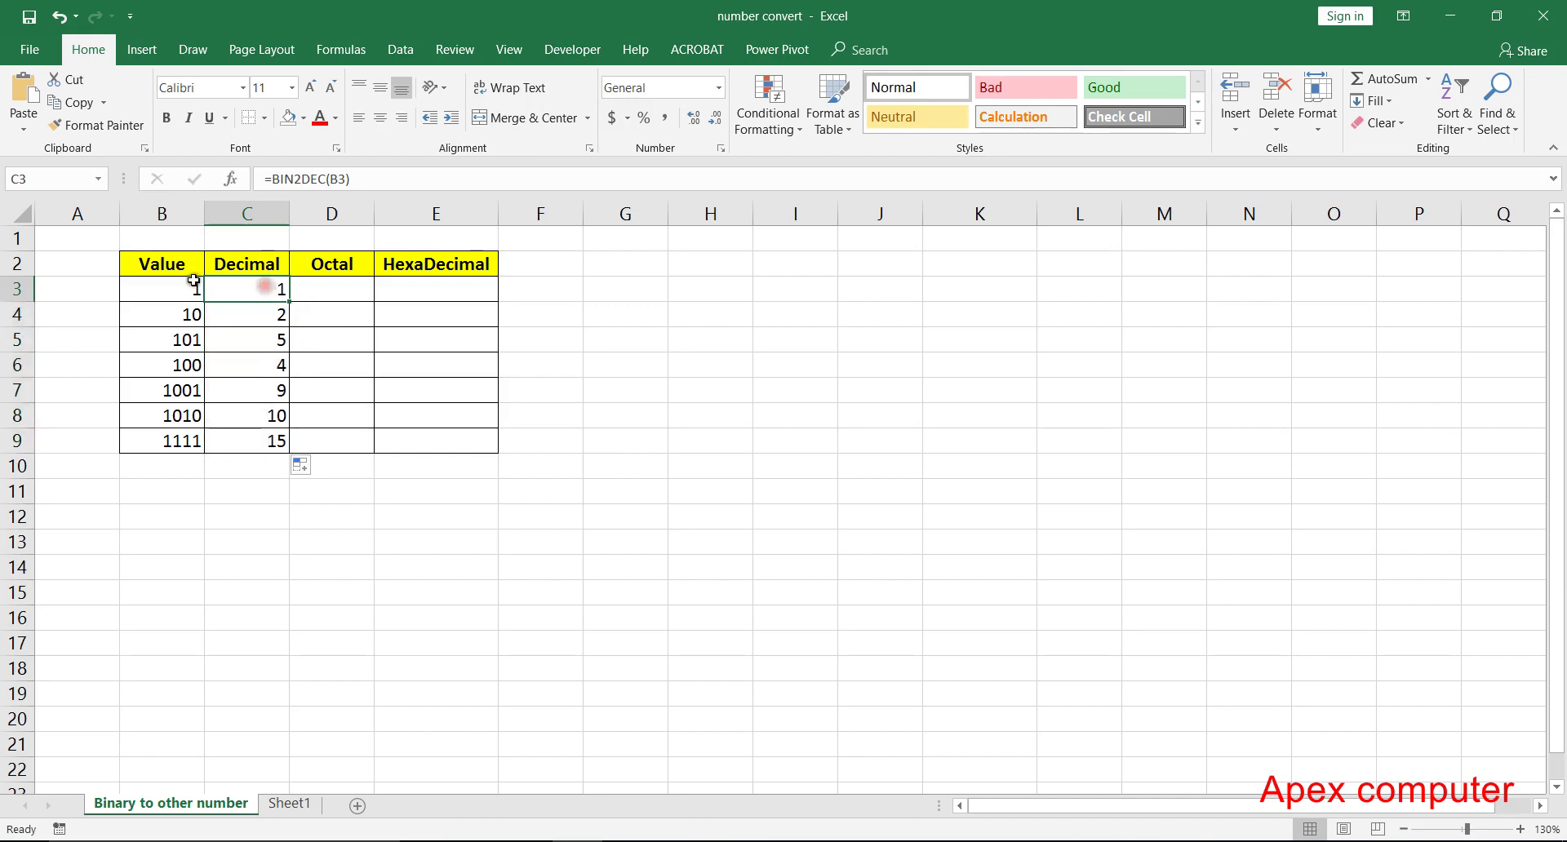
{"action": "left_click", "coordinate": [193, 286]}
{"action": "left_click", "coordinate": [257, 288]}
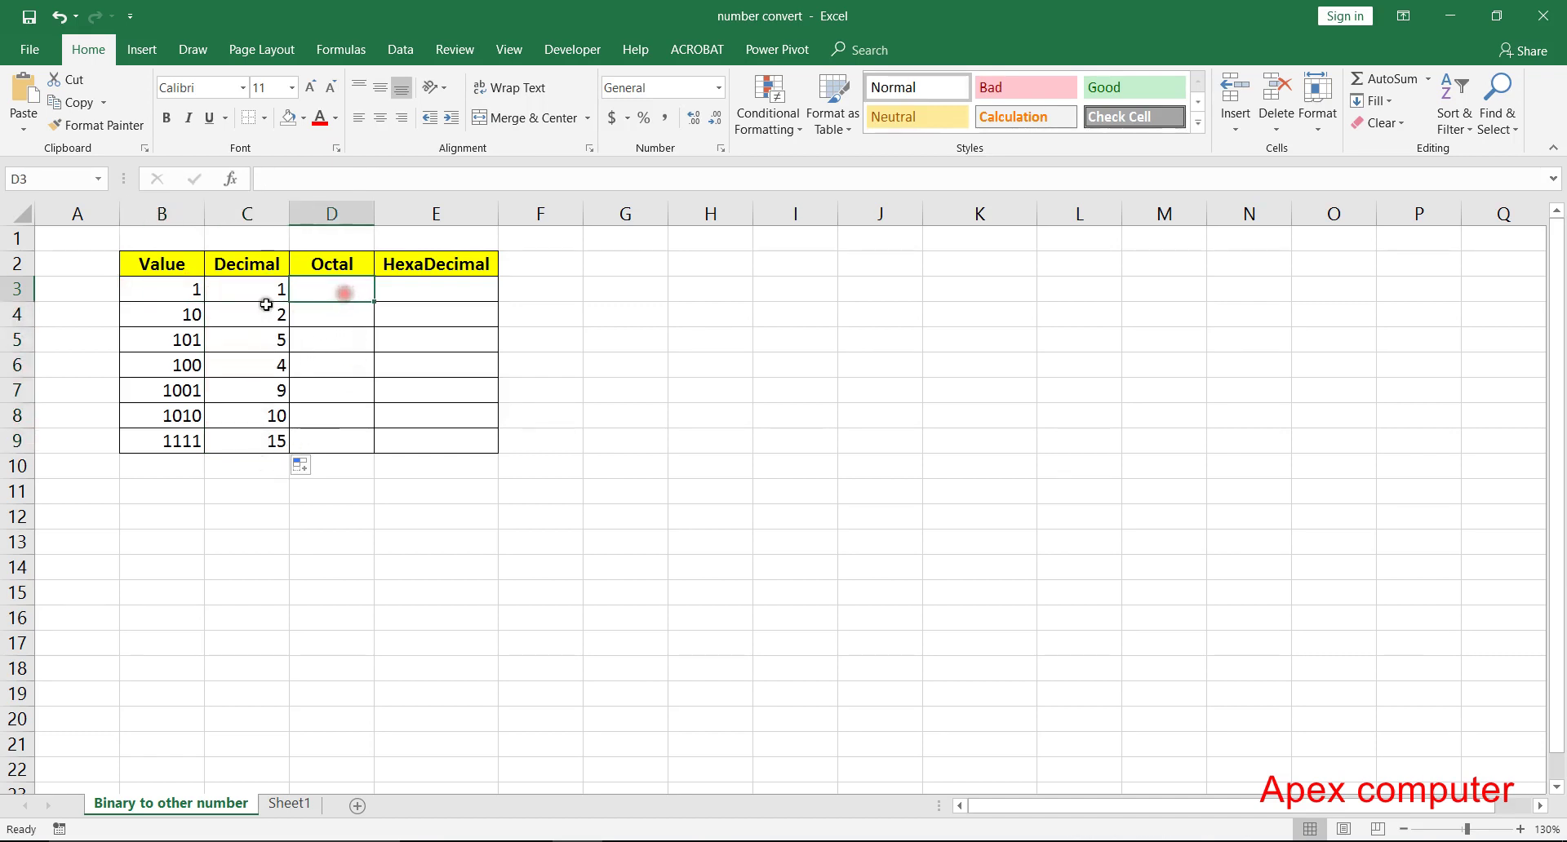
Step: Enter the octal conversion formula =BIN2OCT(B3) in cell D3 and copy it down through D9
{"action": "left_click", "coordinate": [184, 287]}
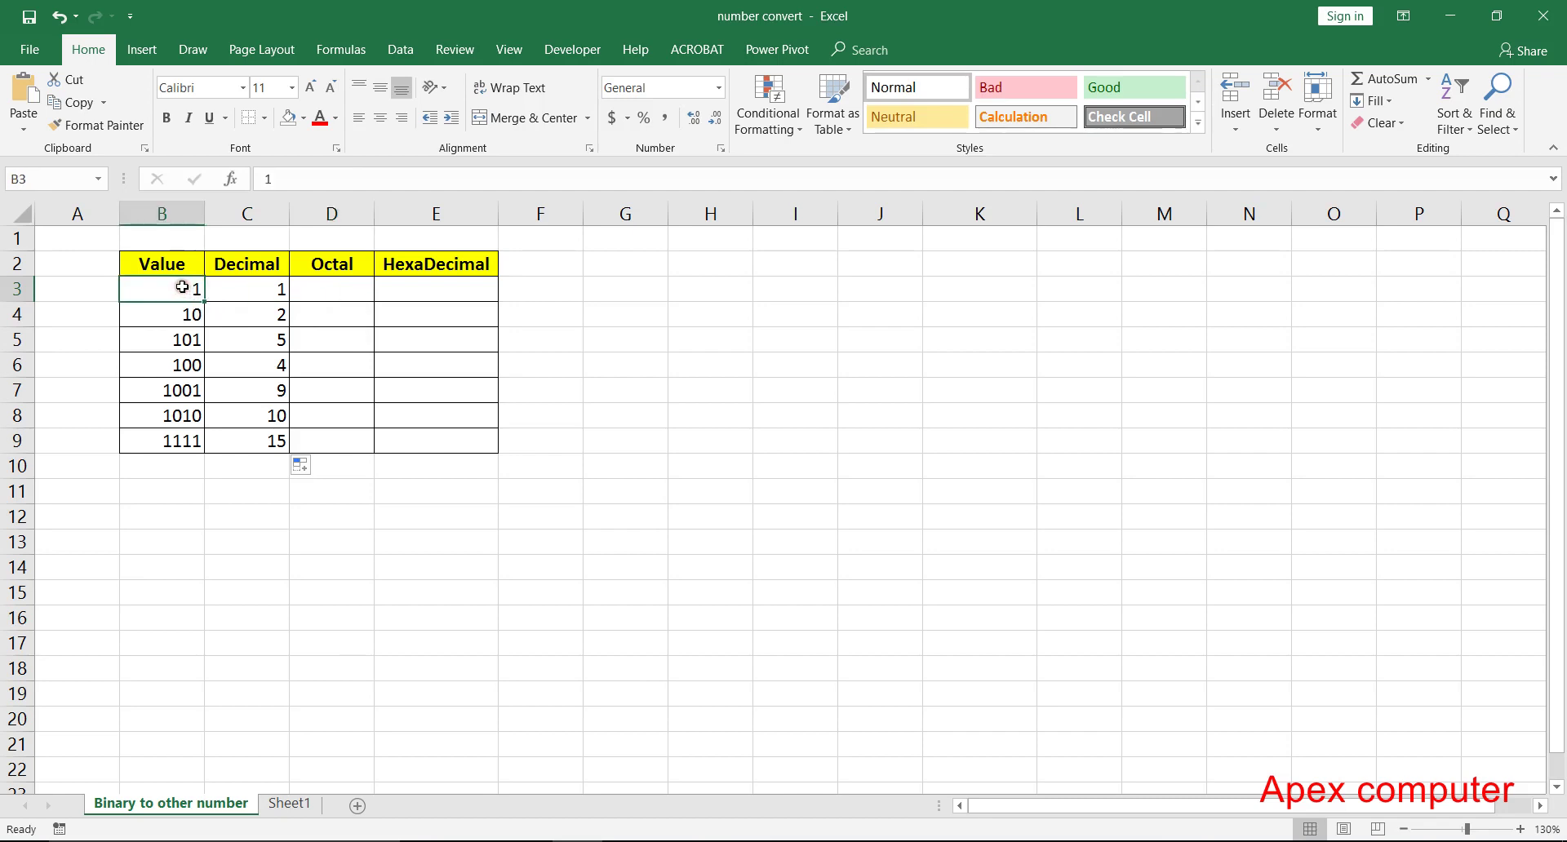
{"action": "left_click", "coordinate": [334, 291]}
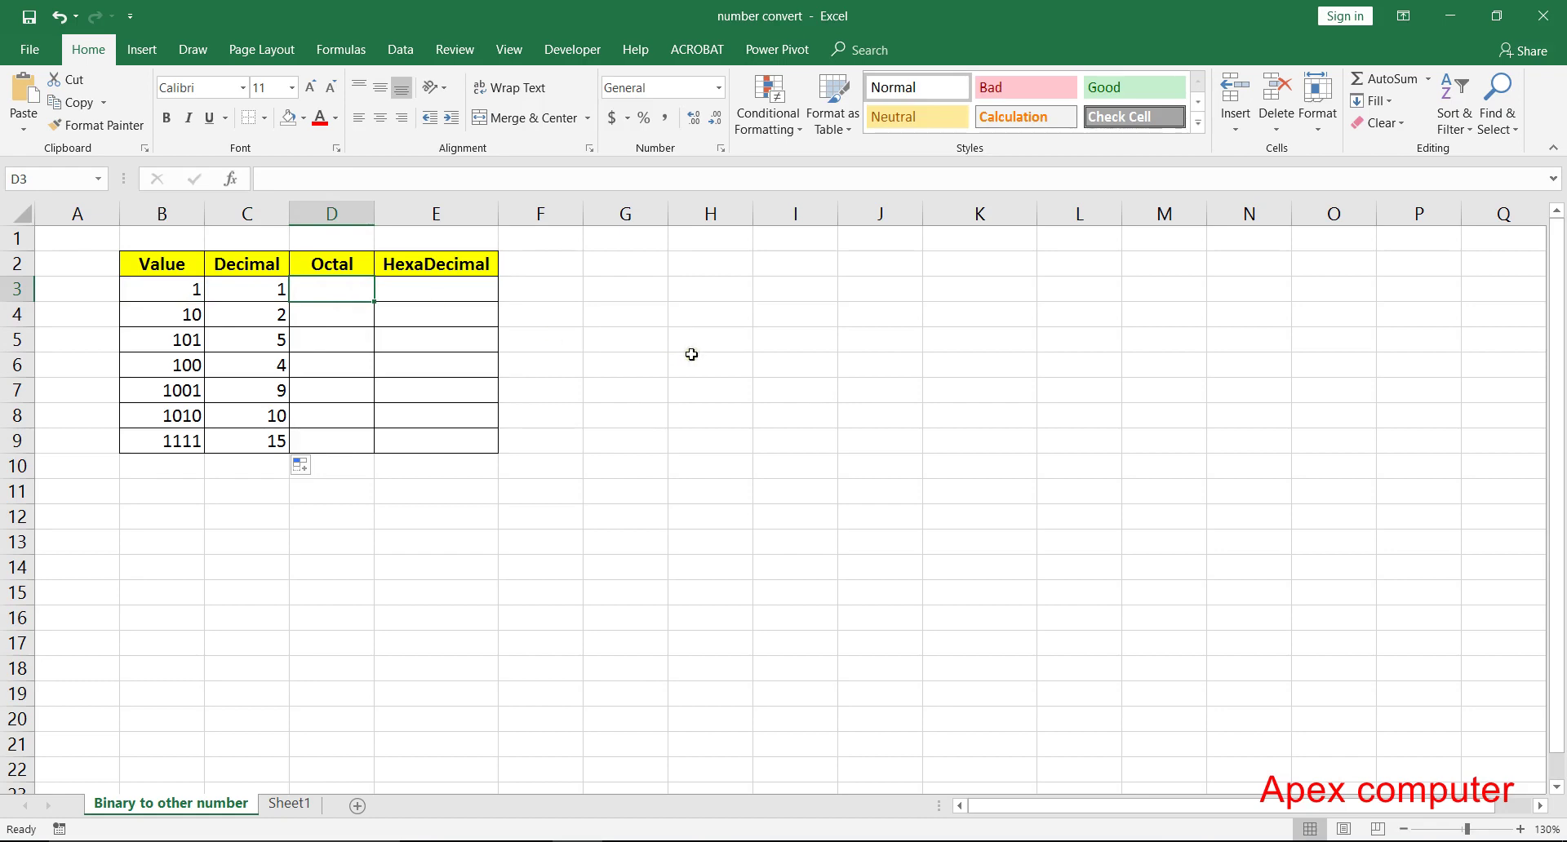
{"action": "type", "text": "="}
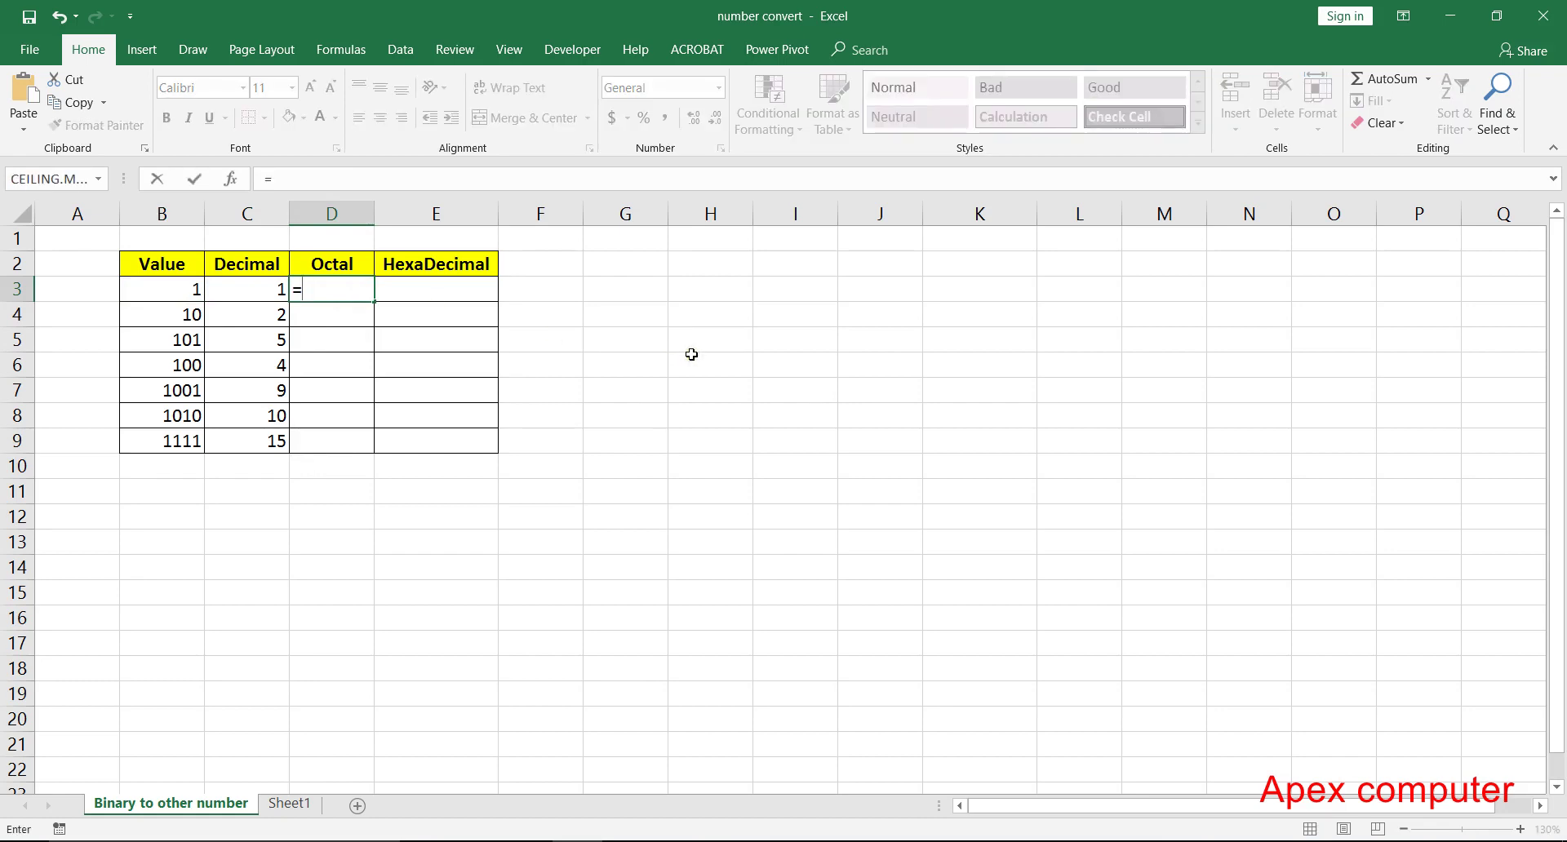
{"action": "type", "text": "b"}
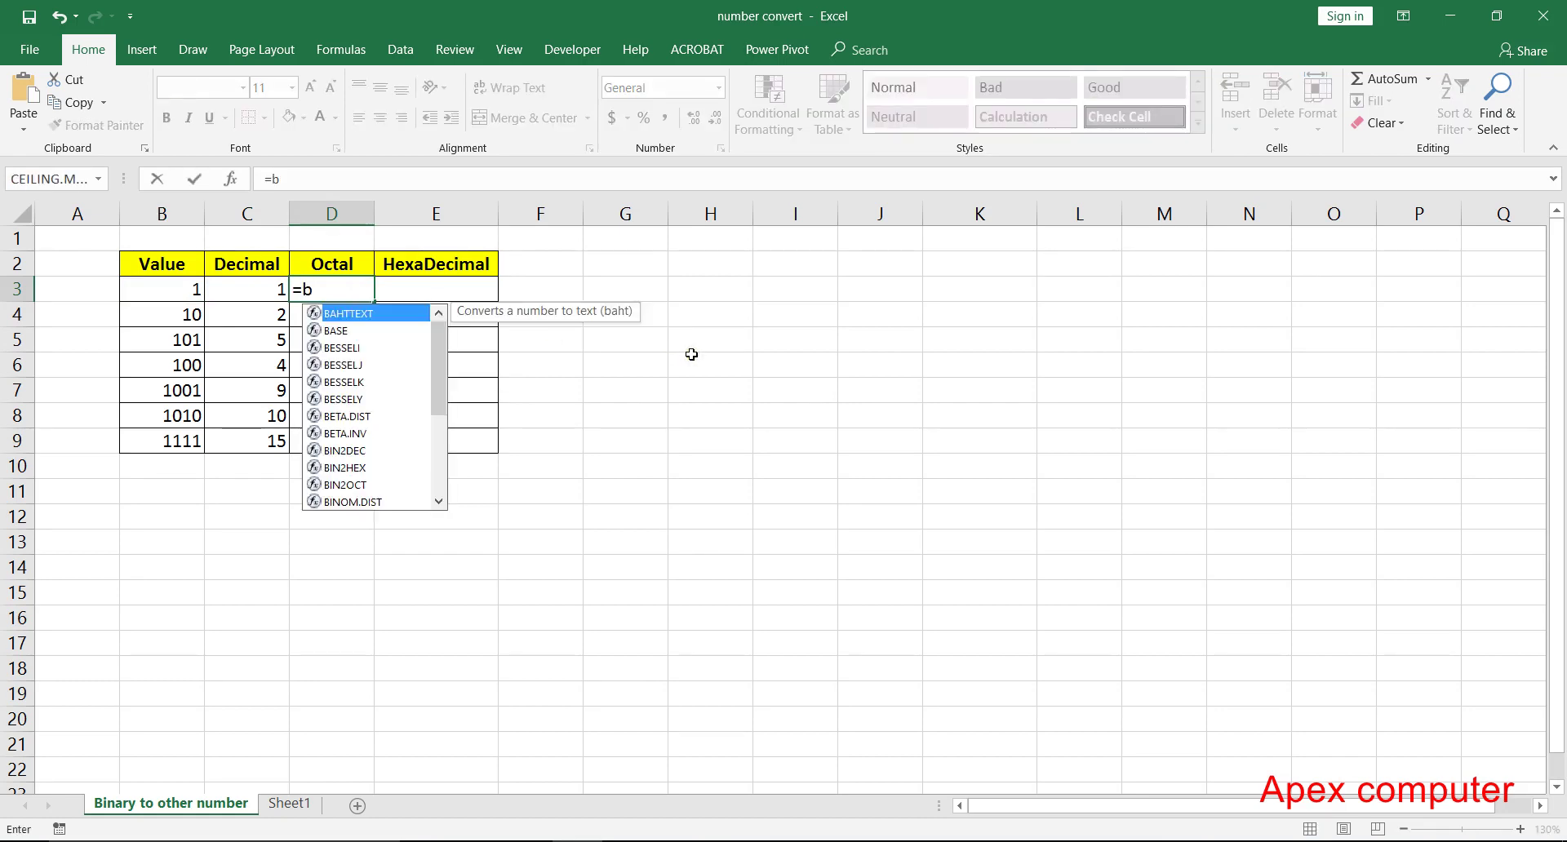
{"action": "type", "text": "in2"}
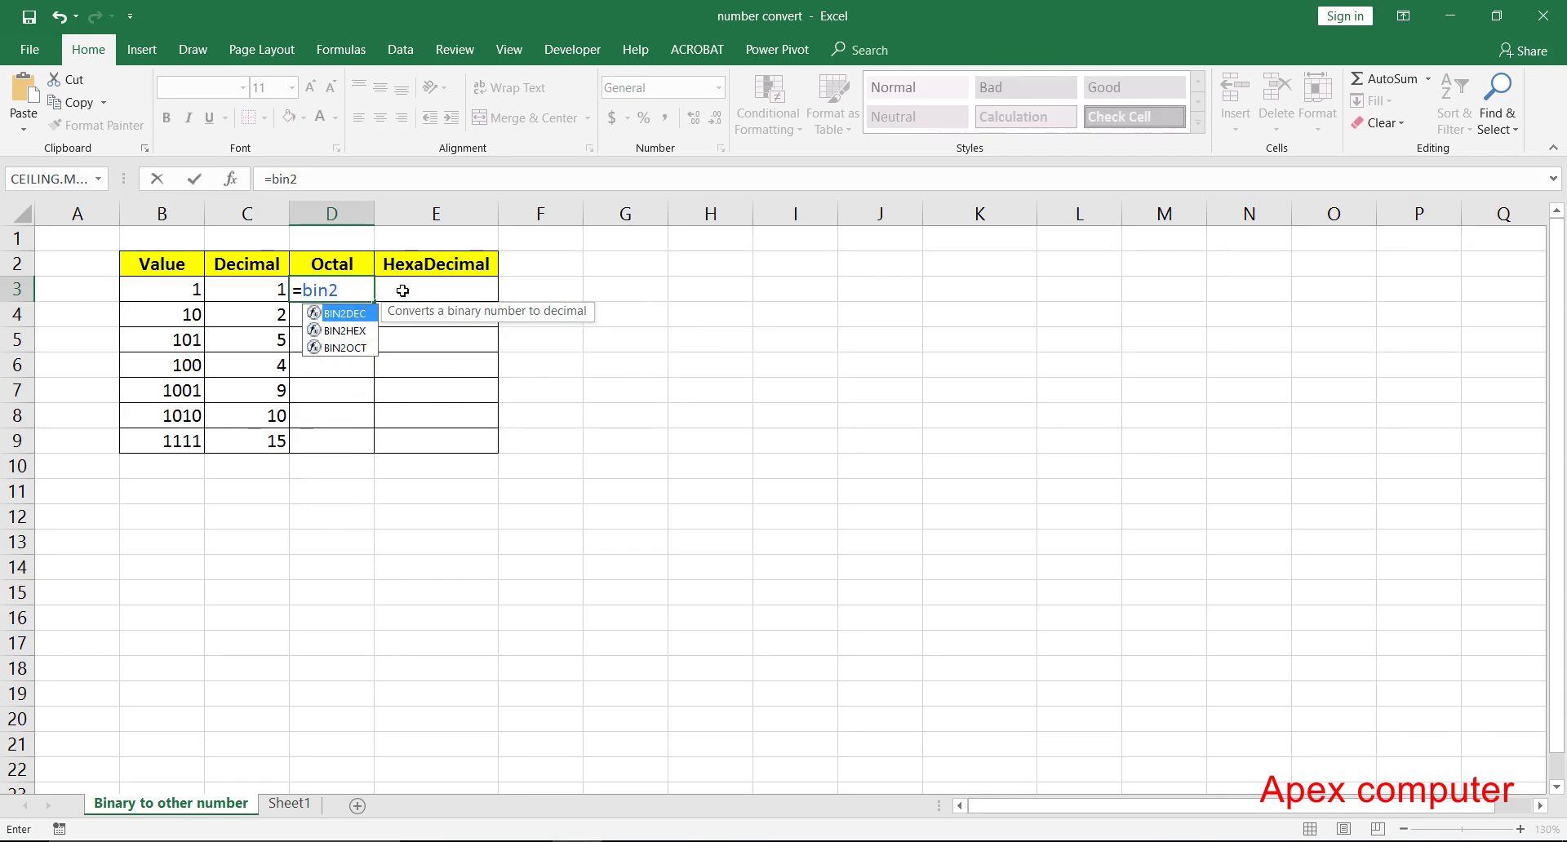
{"action": "key", "text": "Down"}
{"action": "key", "text": "Down"}
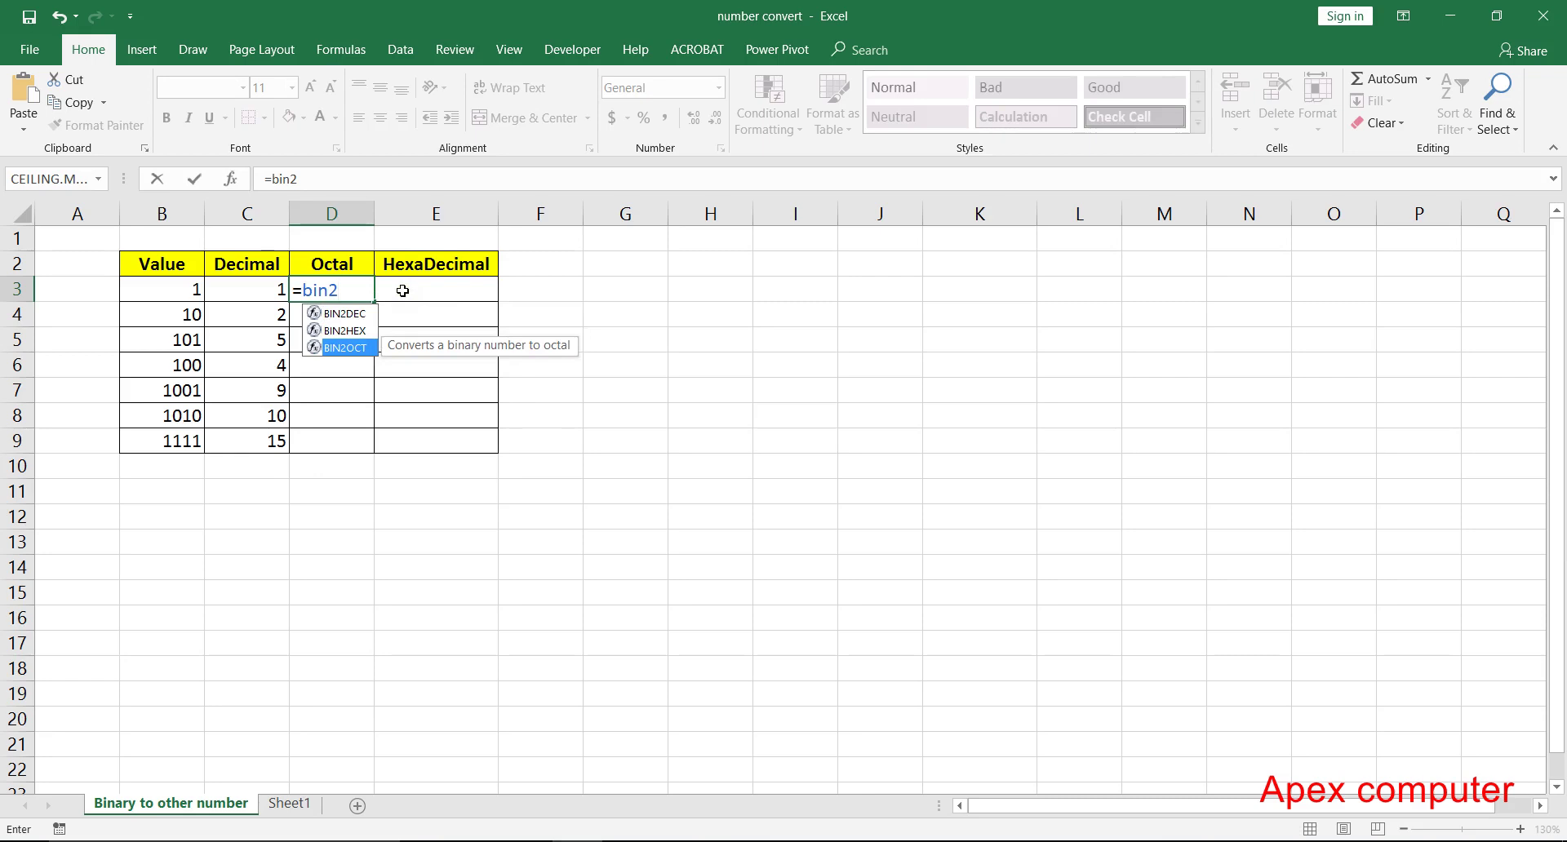
{"action": "key", "text": "Tab"}
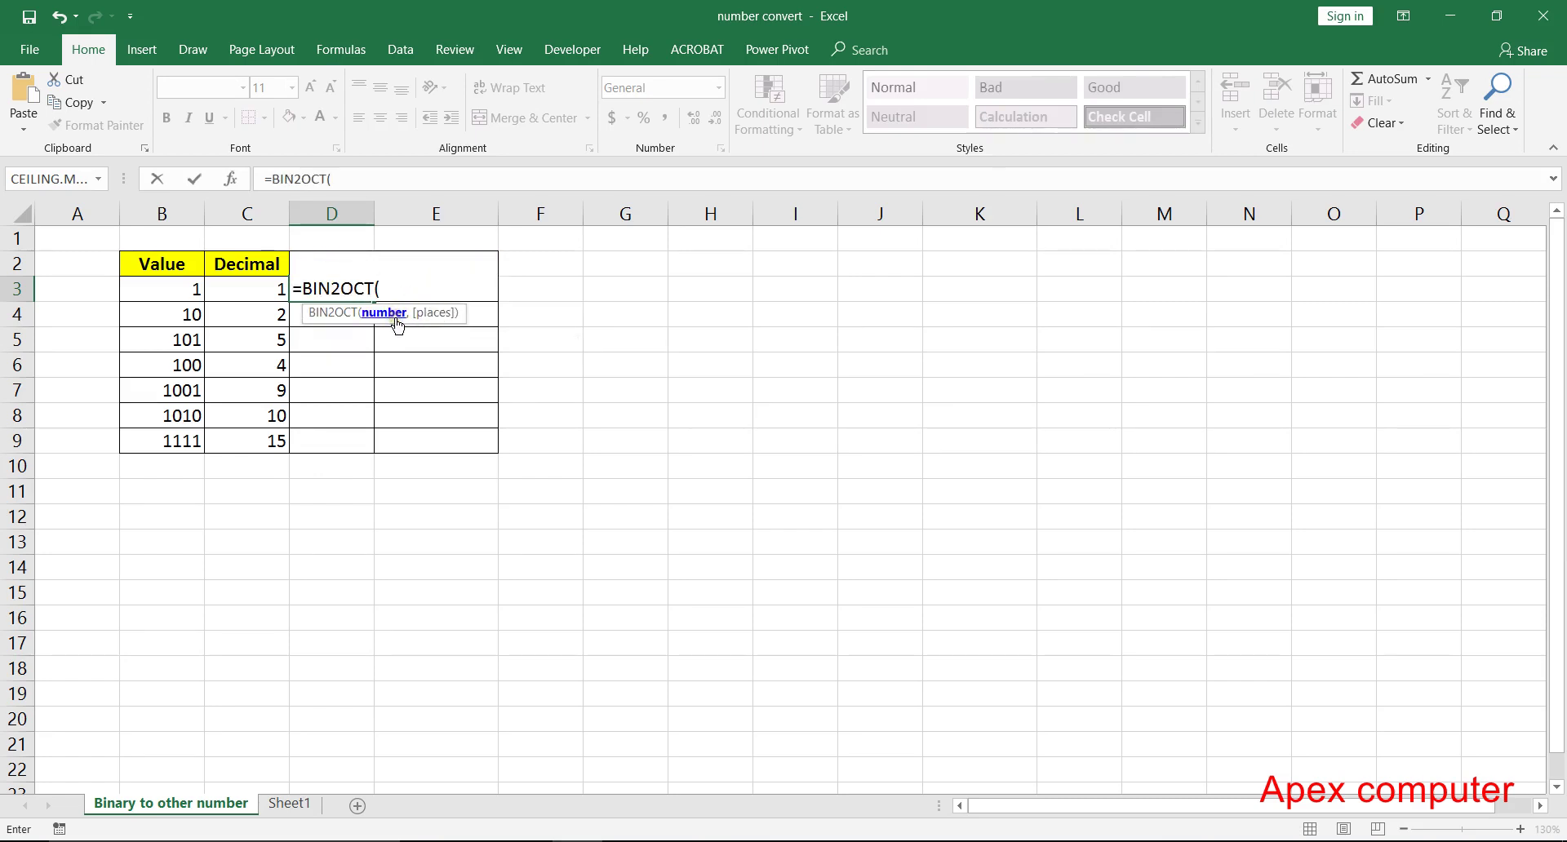
{"action": "left_click", "coordinate": [182, 289]}
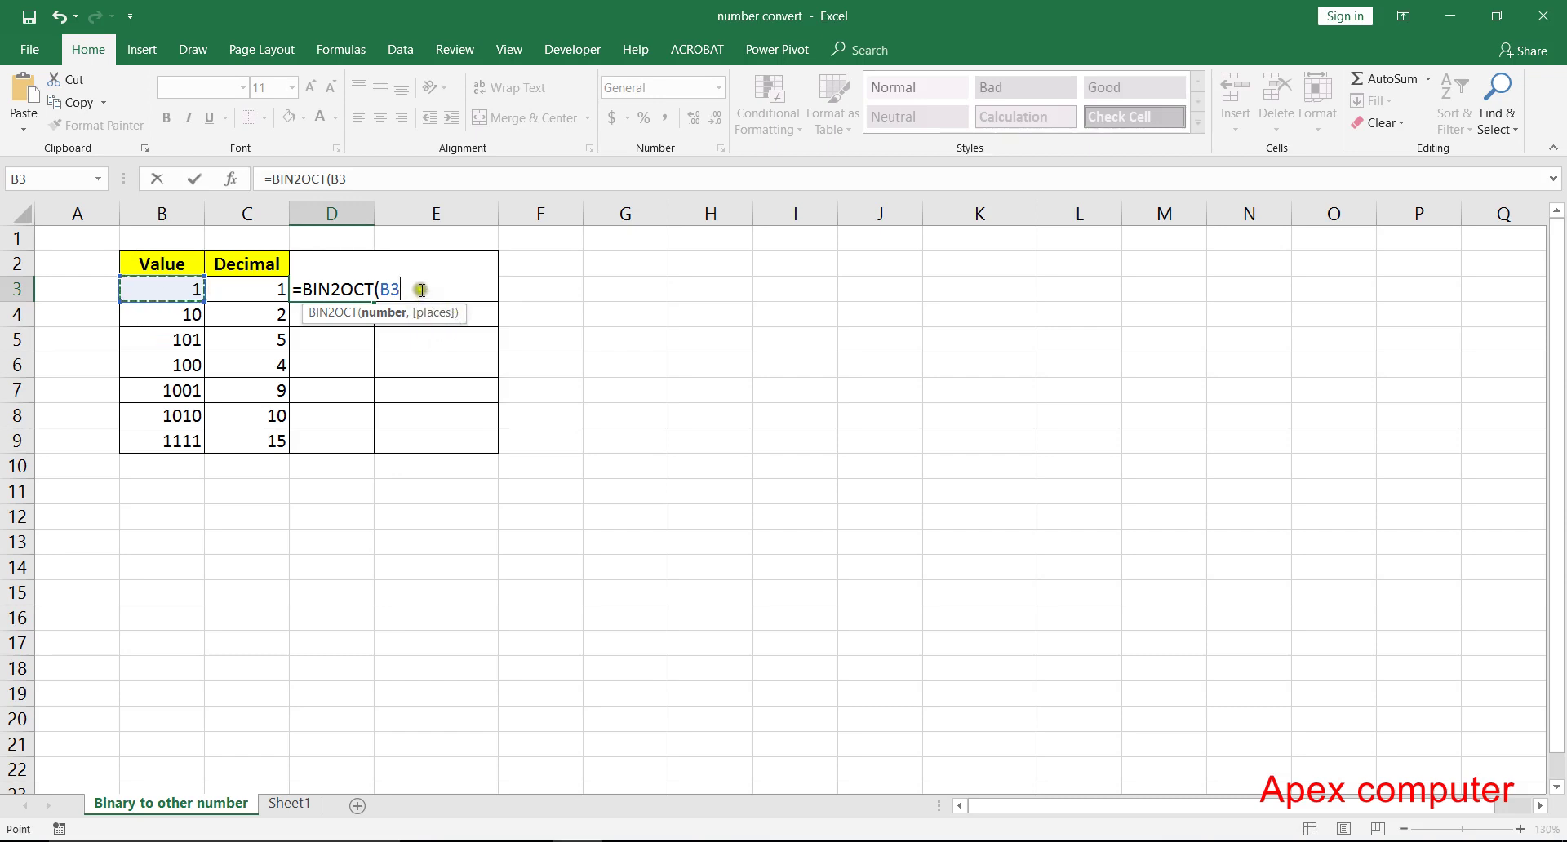
{"action": "left_click", "coordinate": [194, 179]}
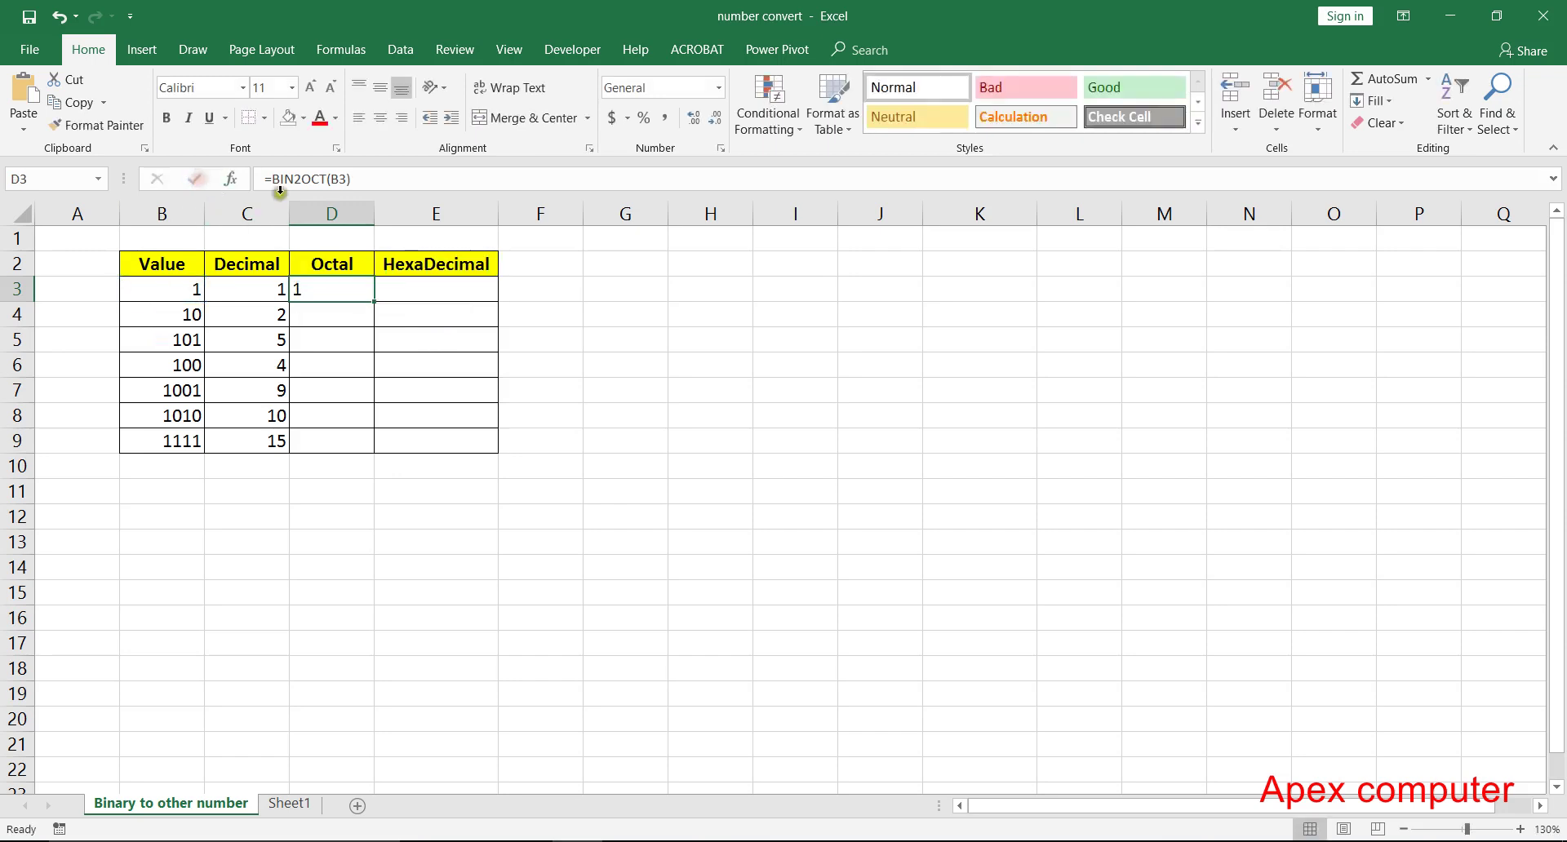
{"action": "double_click", "coordinate": [374, 305]}
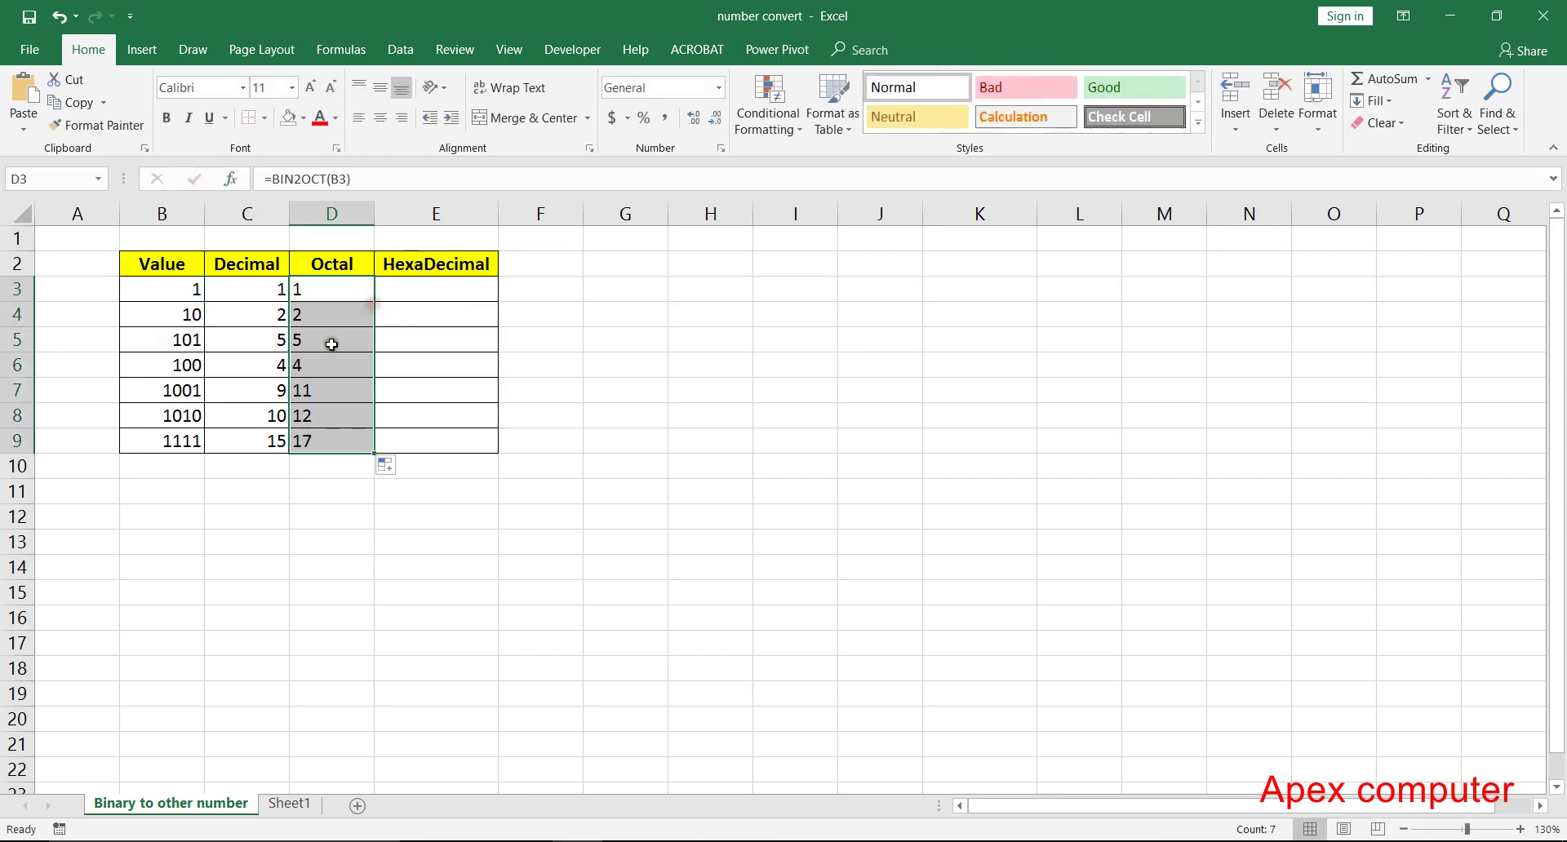
Step: Add a places argument of 8 to the formula in D3 so it reads =BIN2OCT(B3,8)
{"action": "left_click", "coordinate": [334, 291]}
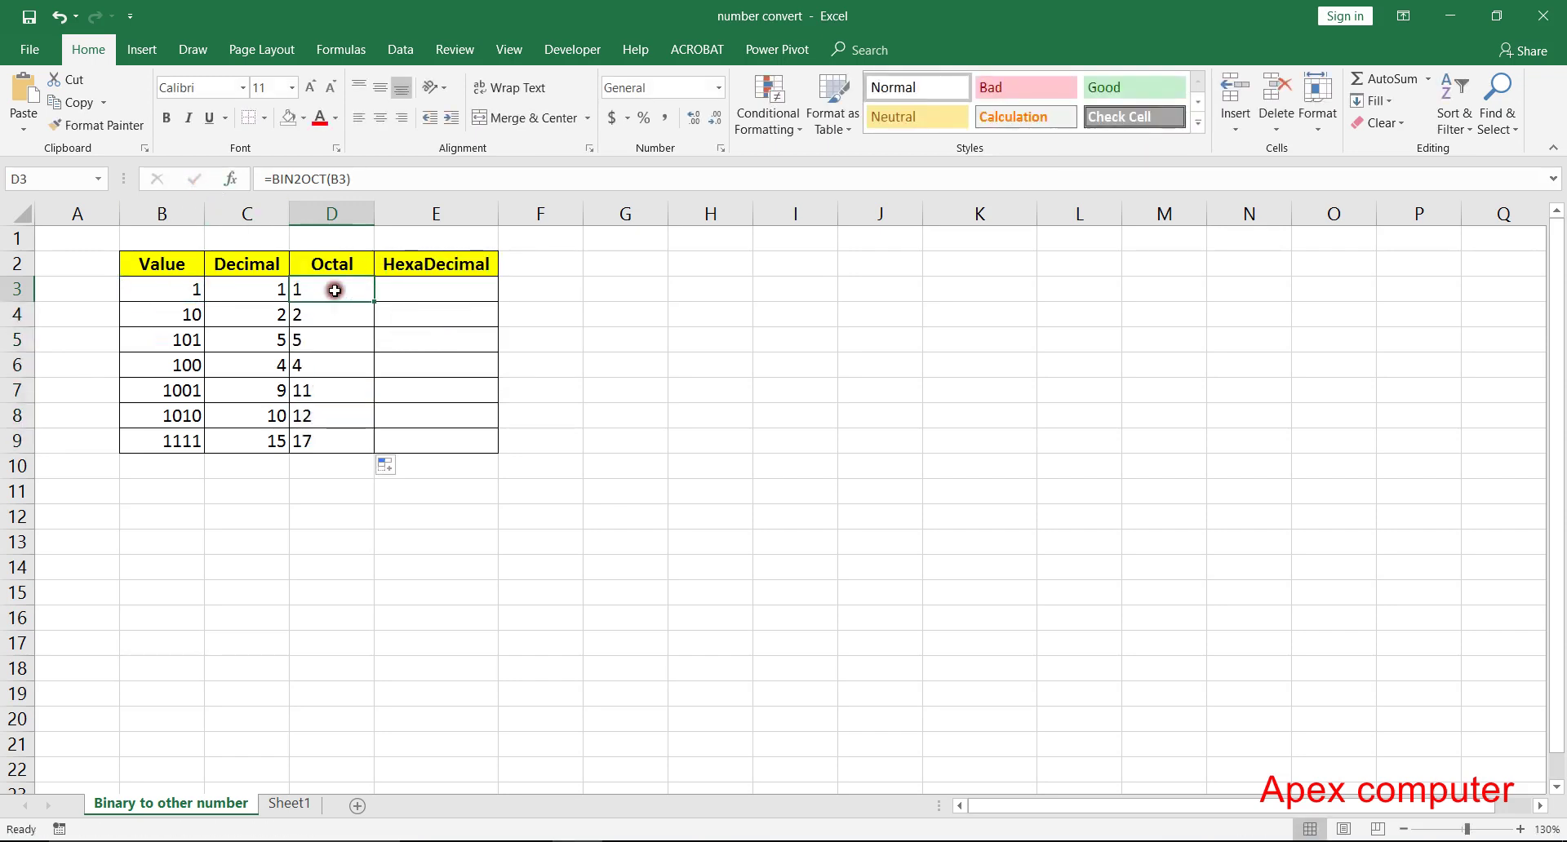
{"action": "left_click", "coordinate": [348, 176]}
{"action": "type", "text": ","}
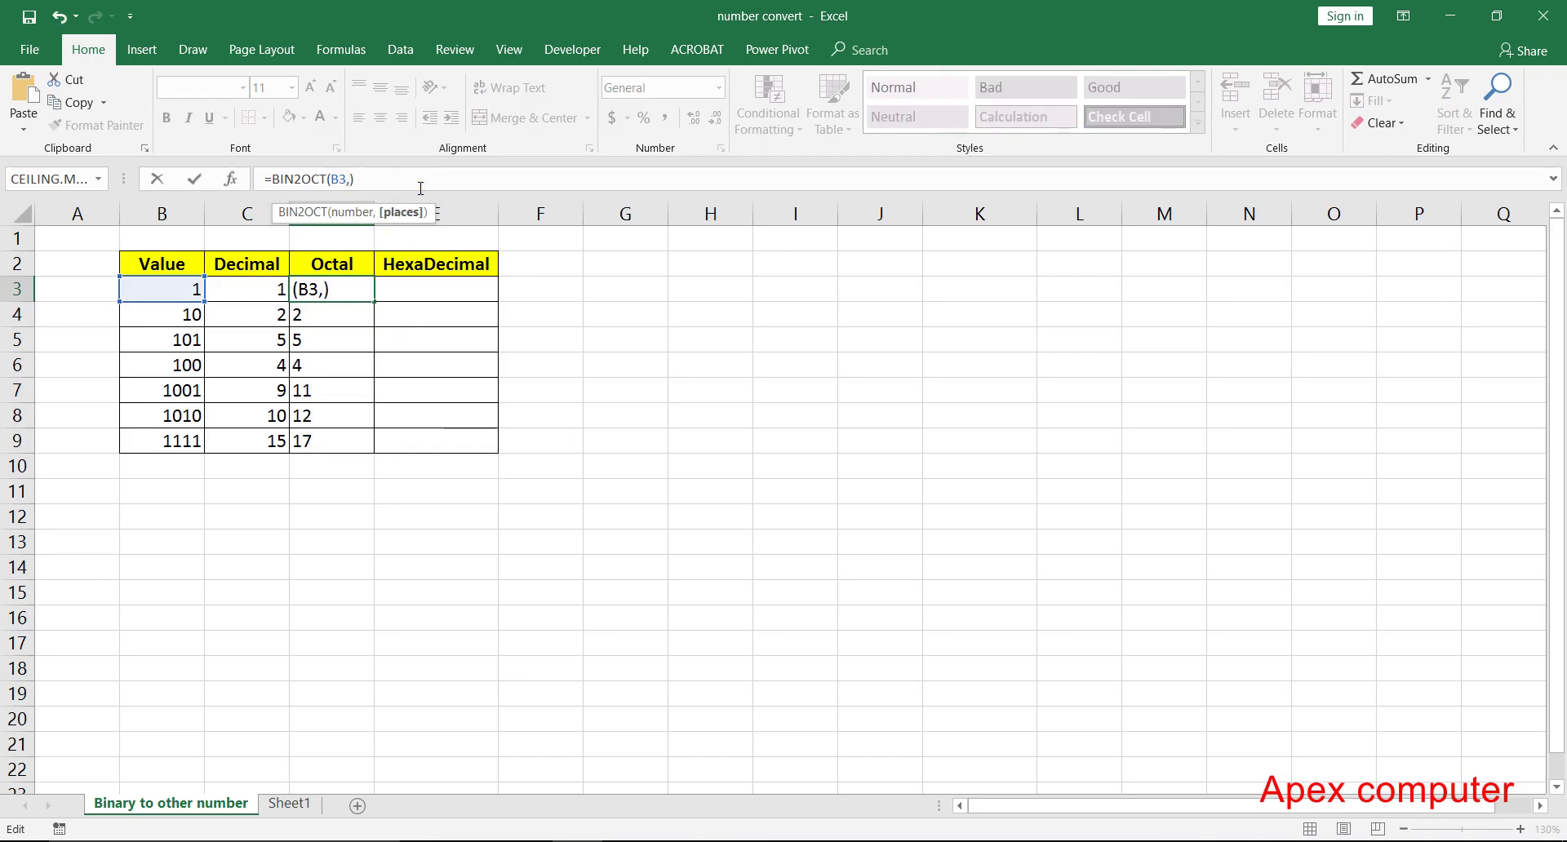
{"action": "type", "text": "8"}
{"action": "left_click", "coordinate": [326, 178]}
{"action": "left_click", "coordinate": [380, 180]}
{"action": "left_click", "coordinate": [190, 179]}
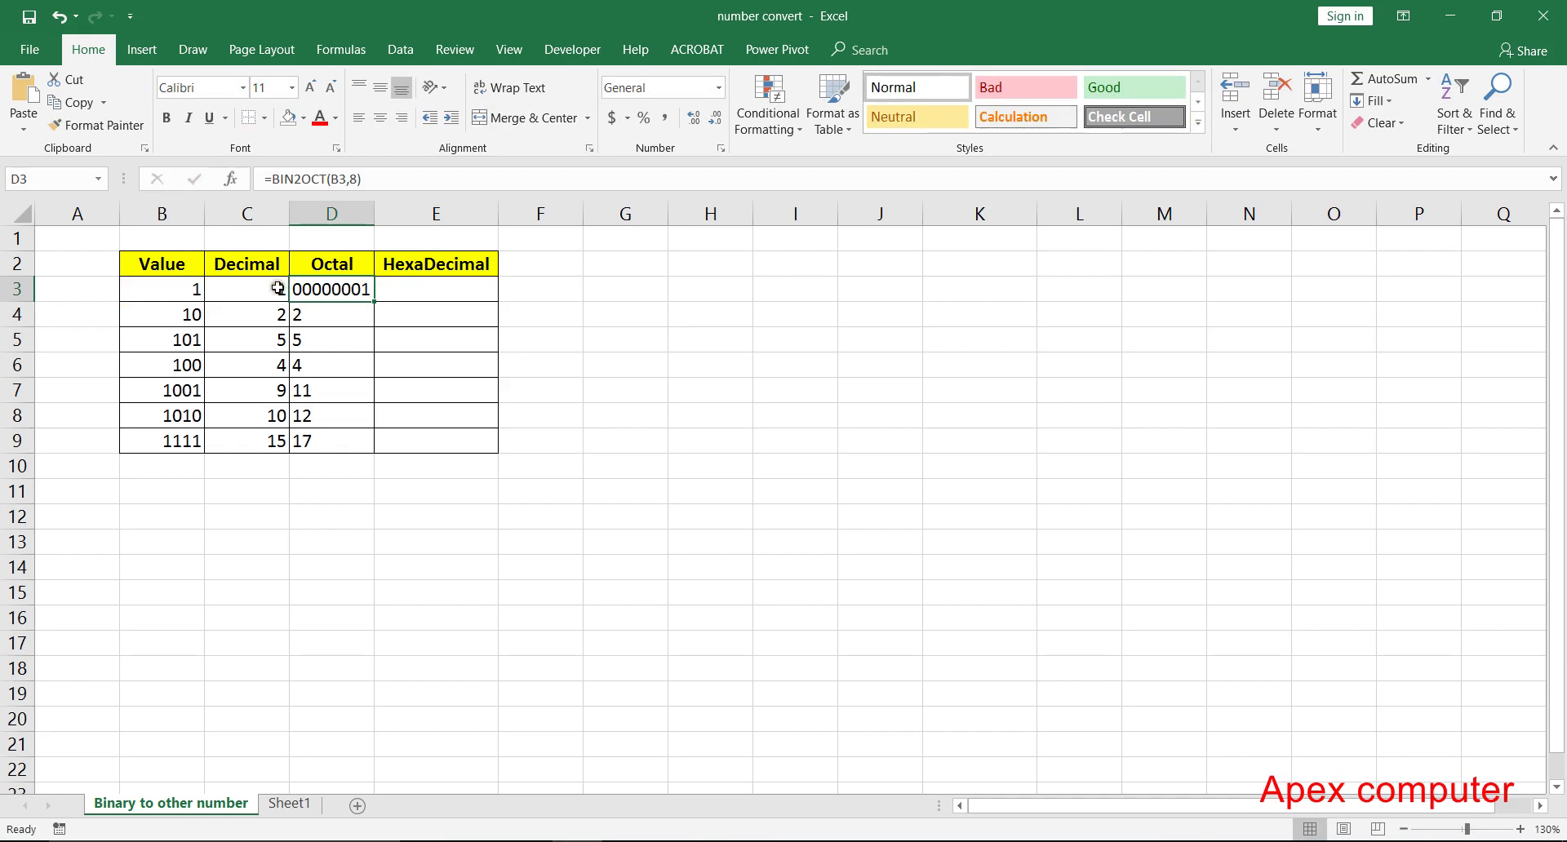
Step: Copy the eight-place octal formula from D3 down through D9
{"action": "left_click_drag", "start_coordinate": [373, 301], "coordinate": [373, 301]}
{"action": "double_click", "coordinate": [373, 300]}
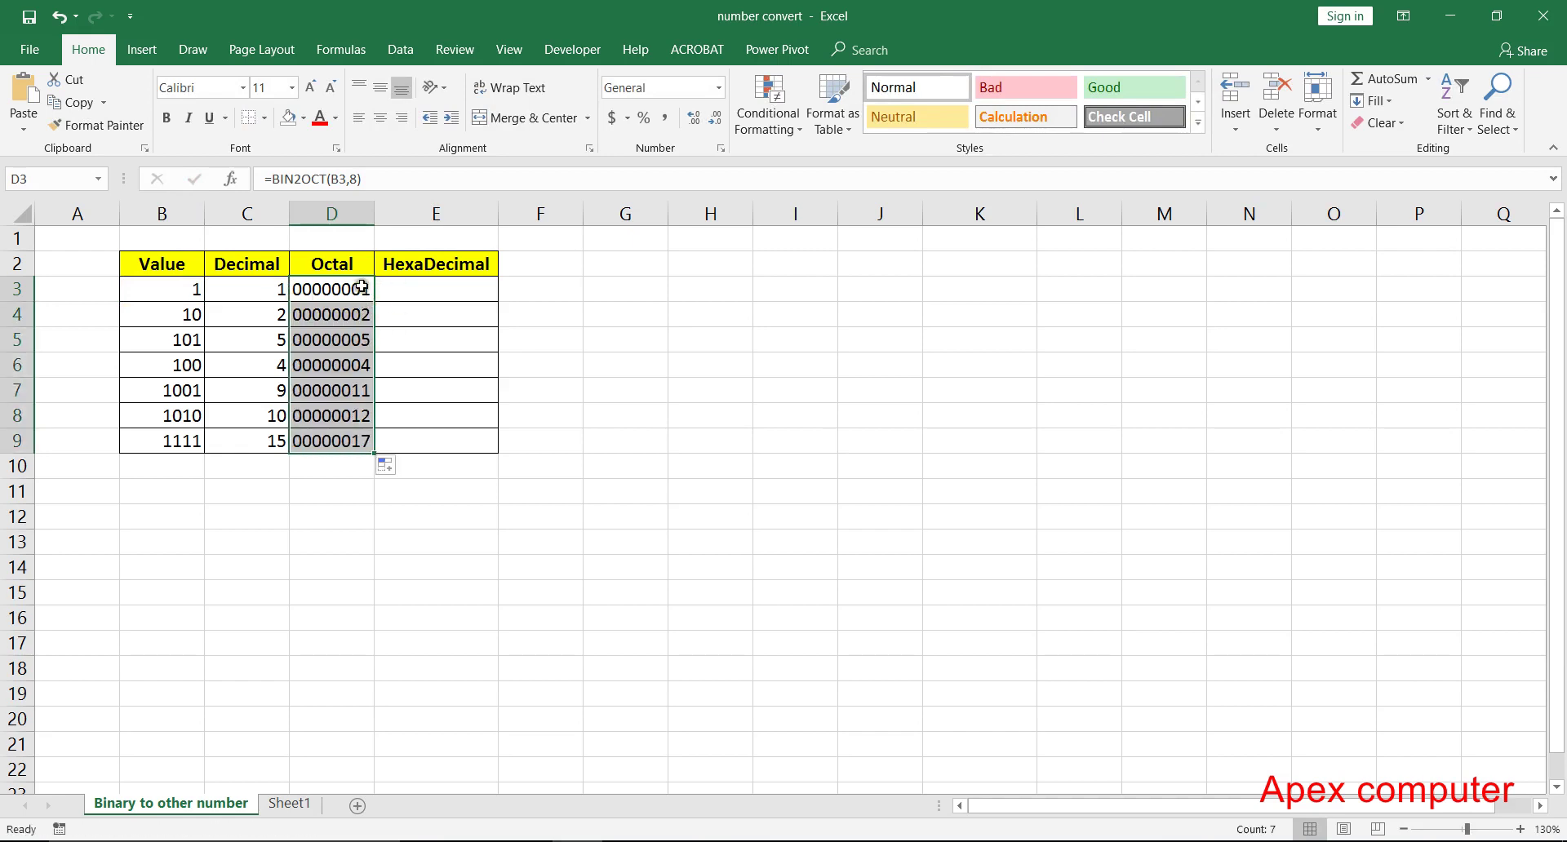
{"action": "left_click", "coordinate": [362, 287]}
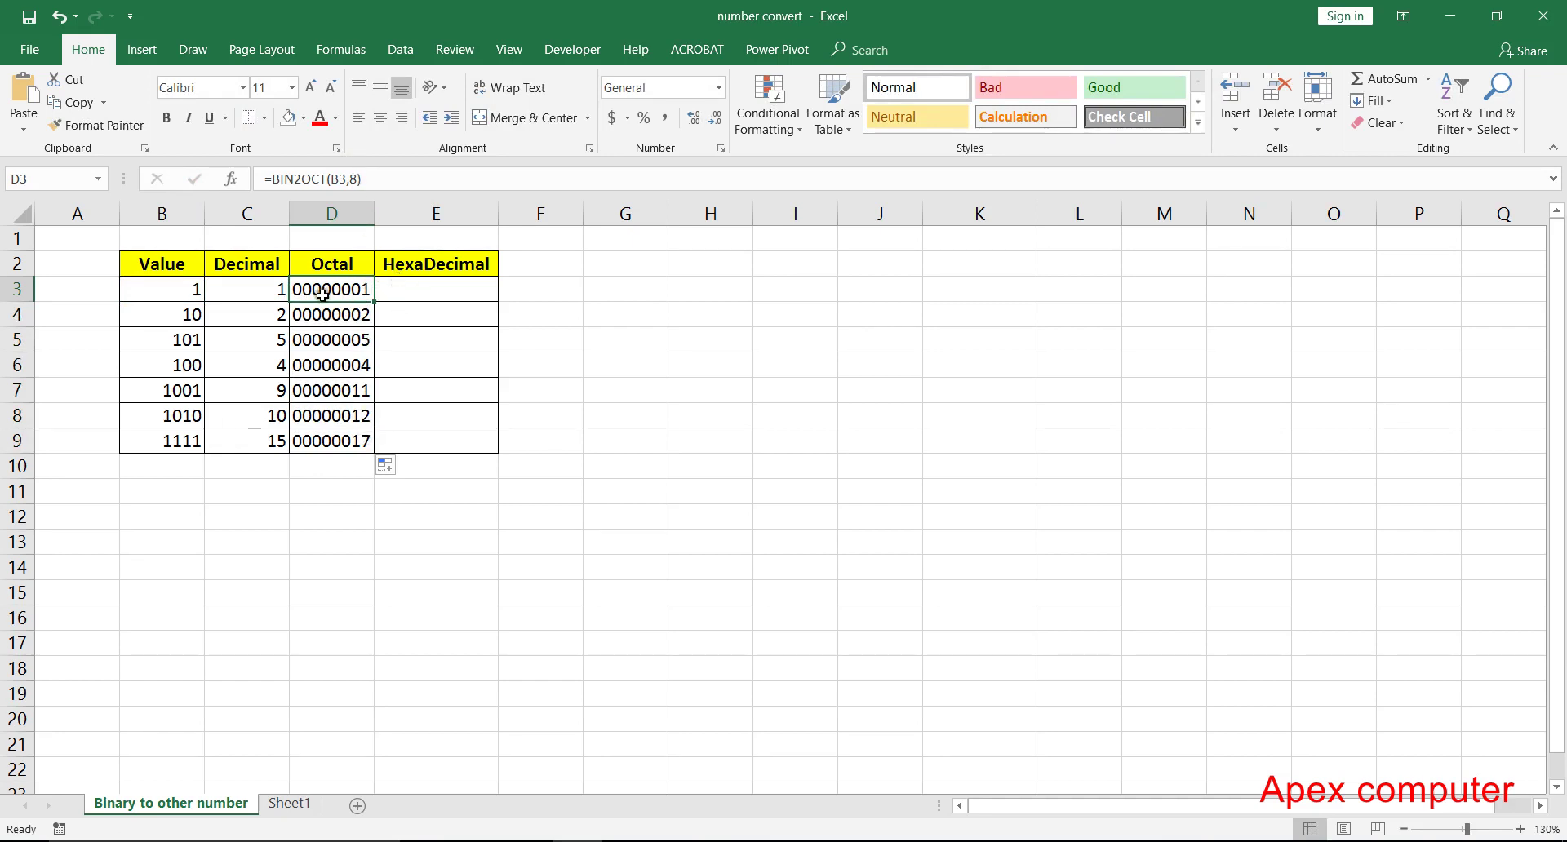
{"action": "left_click", "coordinate": [438, 284]}
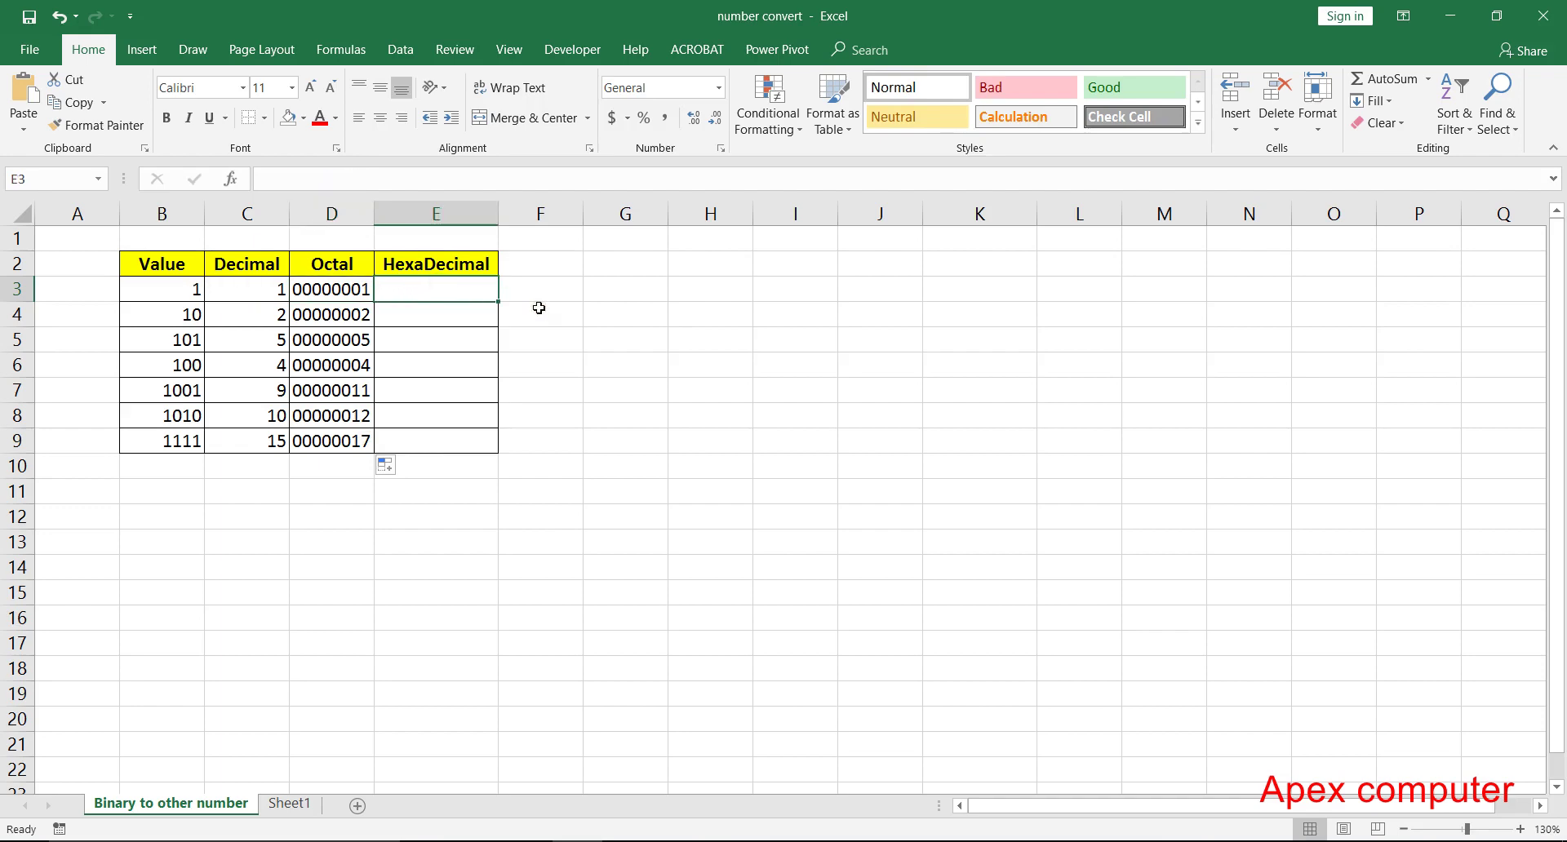
Step: Enter the hexadecimal conversion formula =BIN2HEX(B3) in cell E3 and copy it down through E9
{"action": "type", "text": "="}
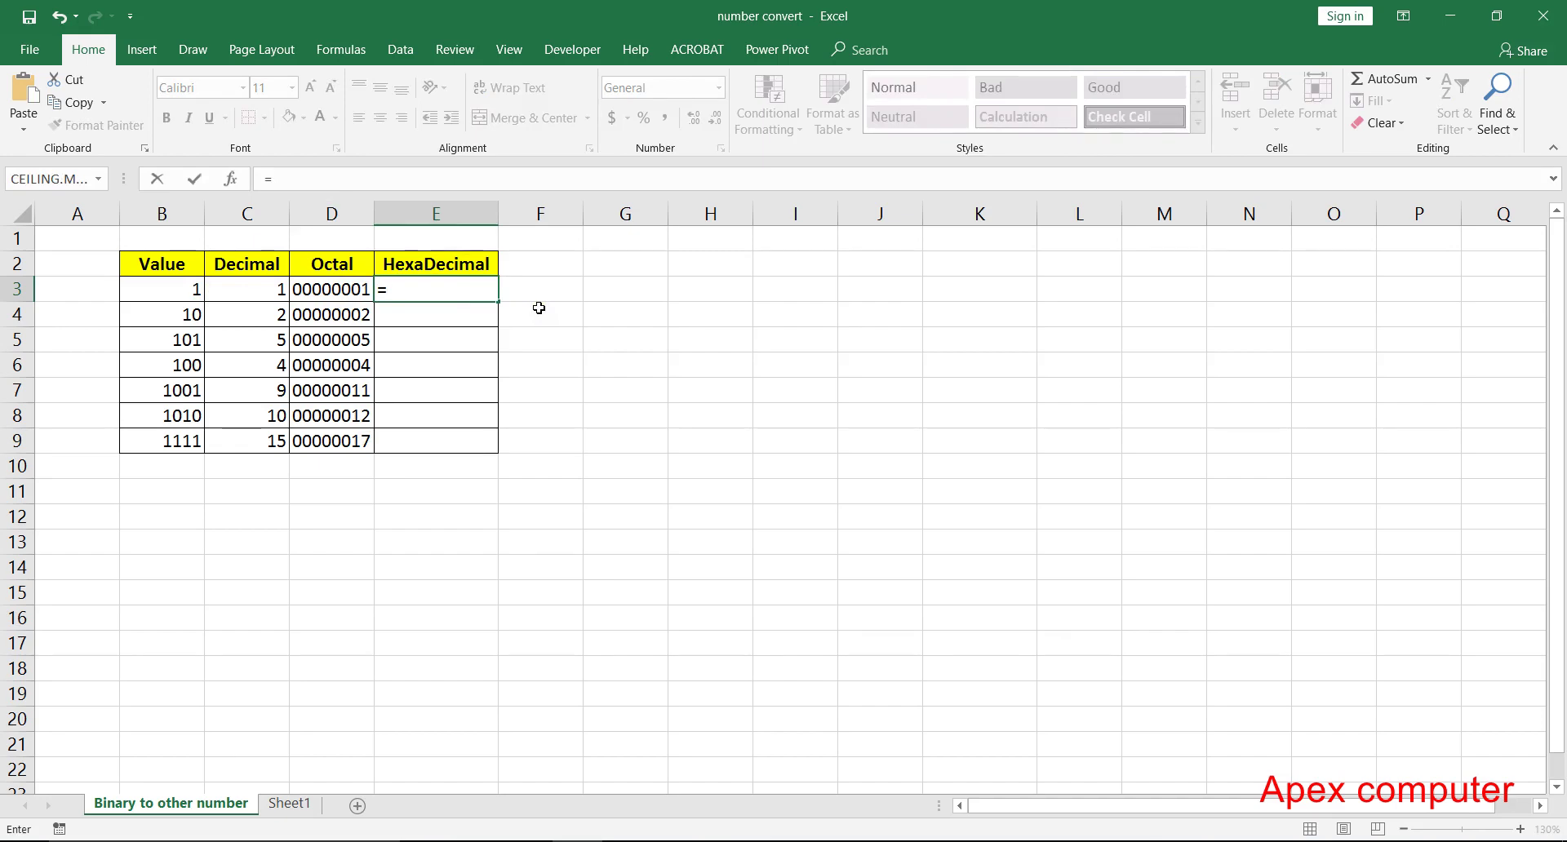
{"action": "type", "text": "bin"}
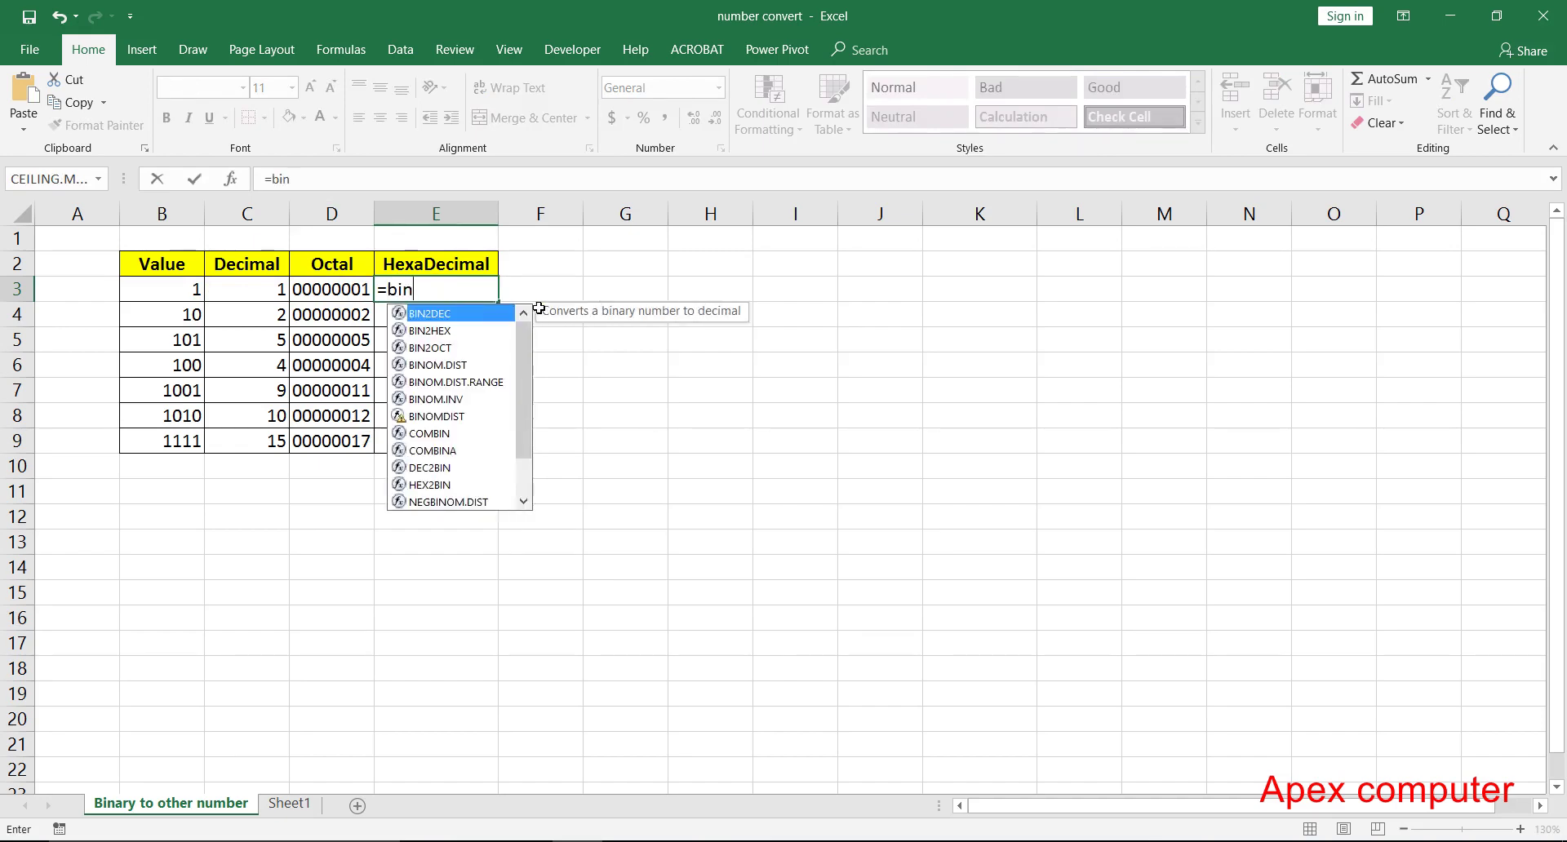
{"action": "key", "text": "Down"}
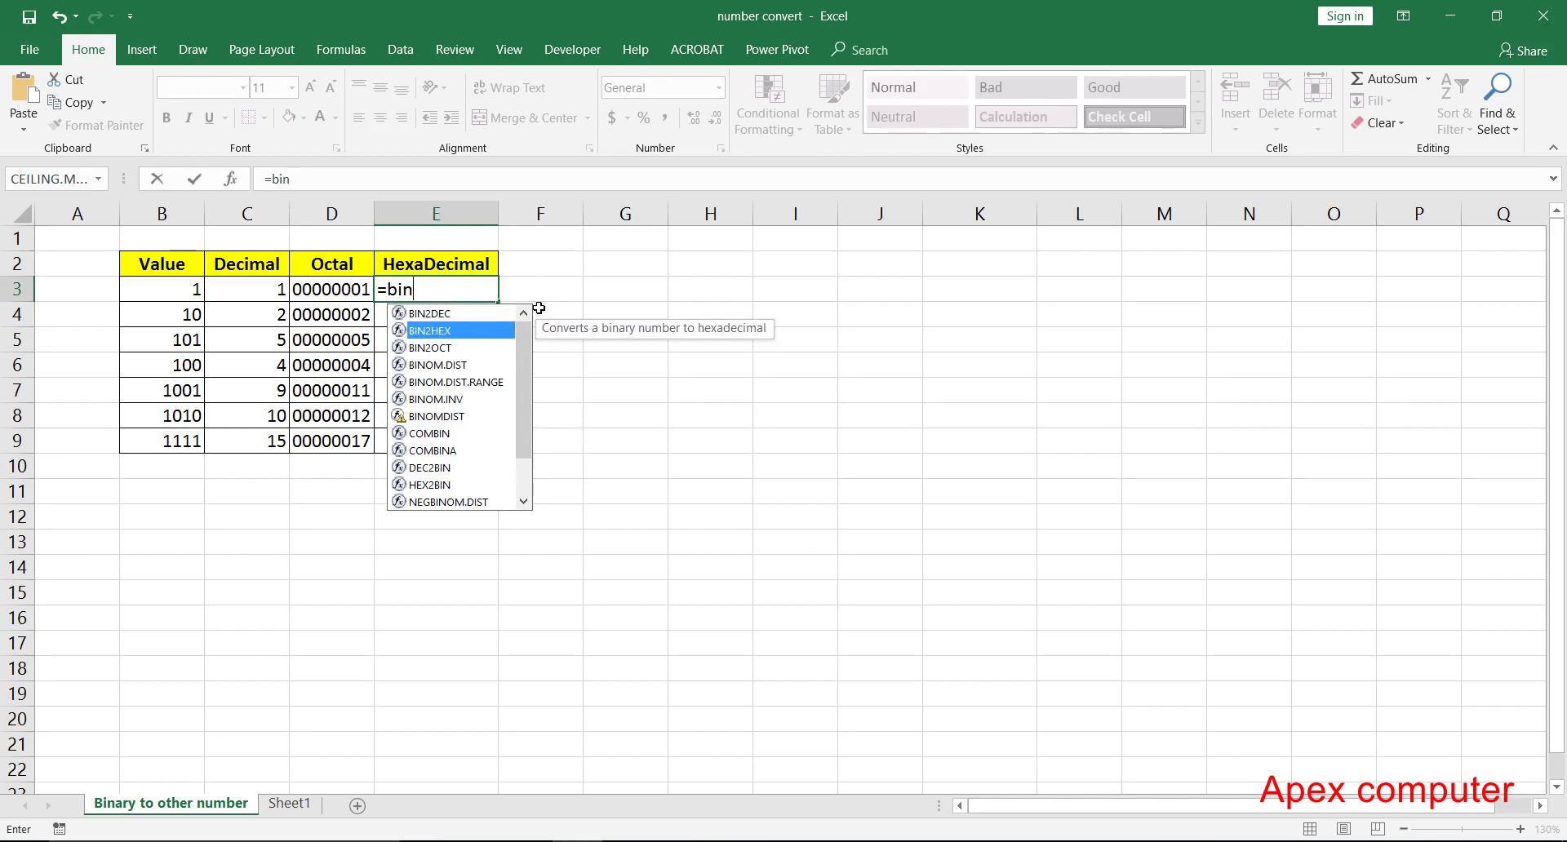
{"action": "key", "text": "Tab"}
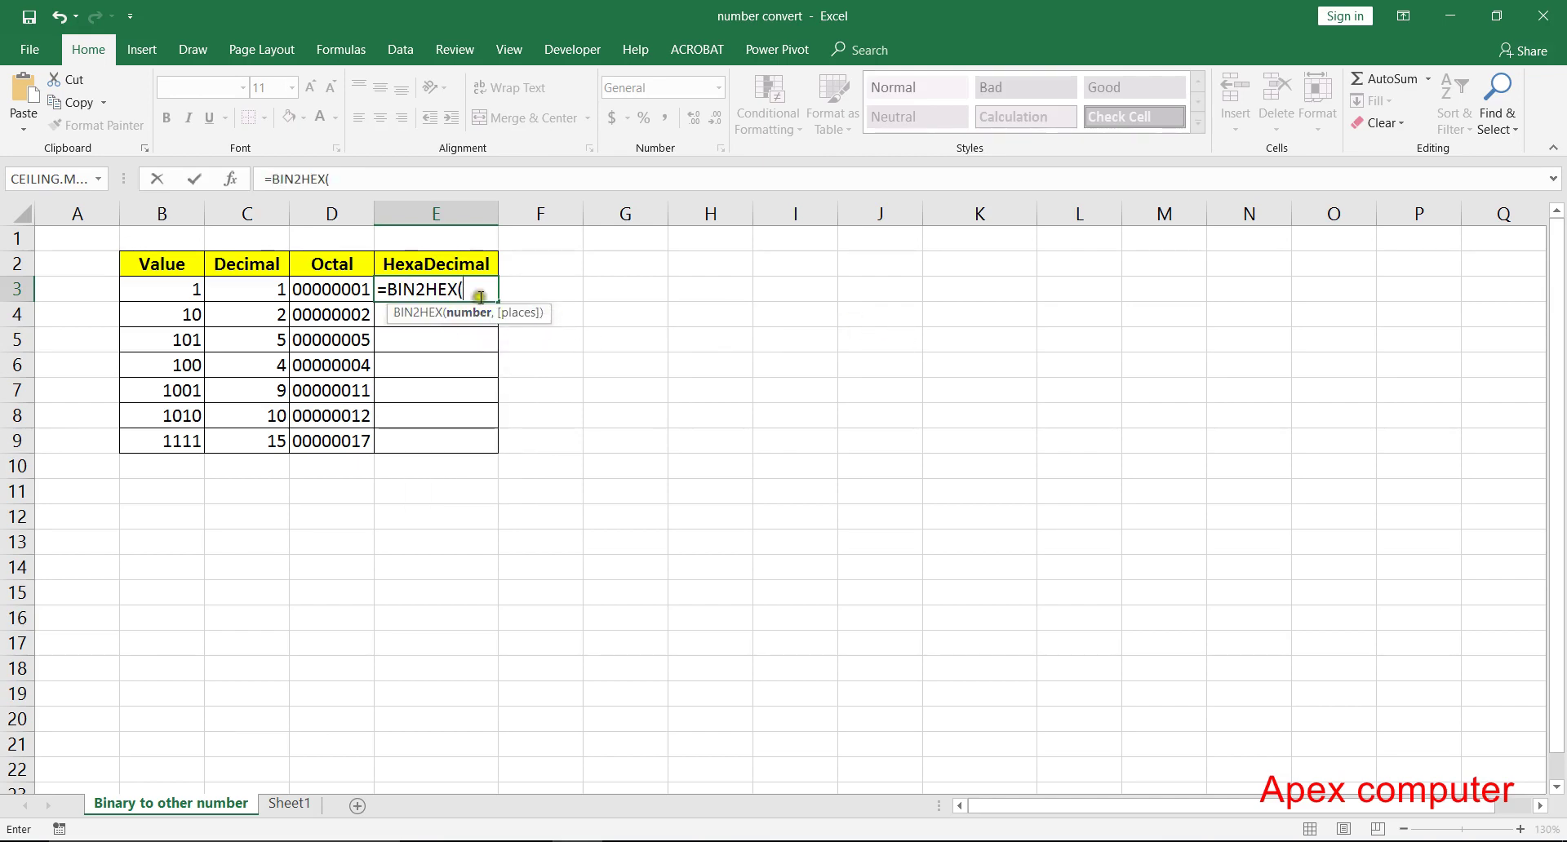
{"action": "left_click", "coordinate": [187, 292]}
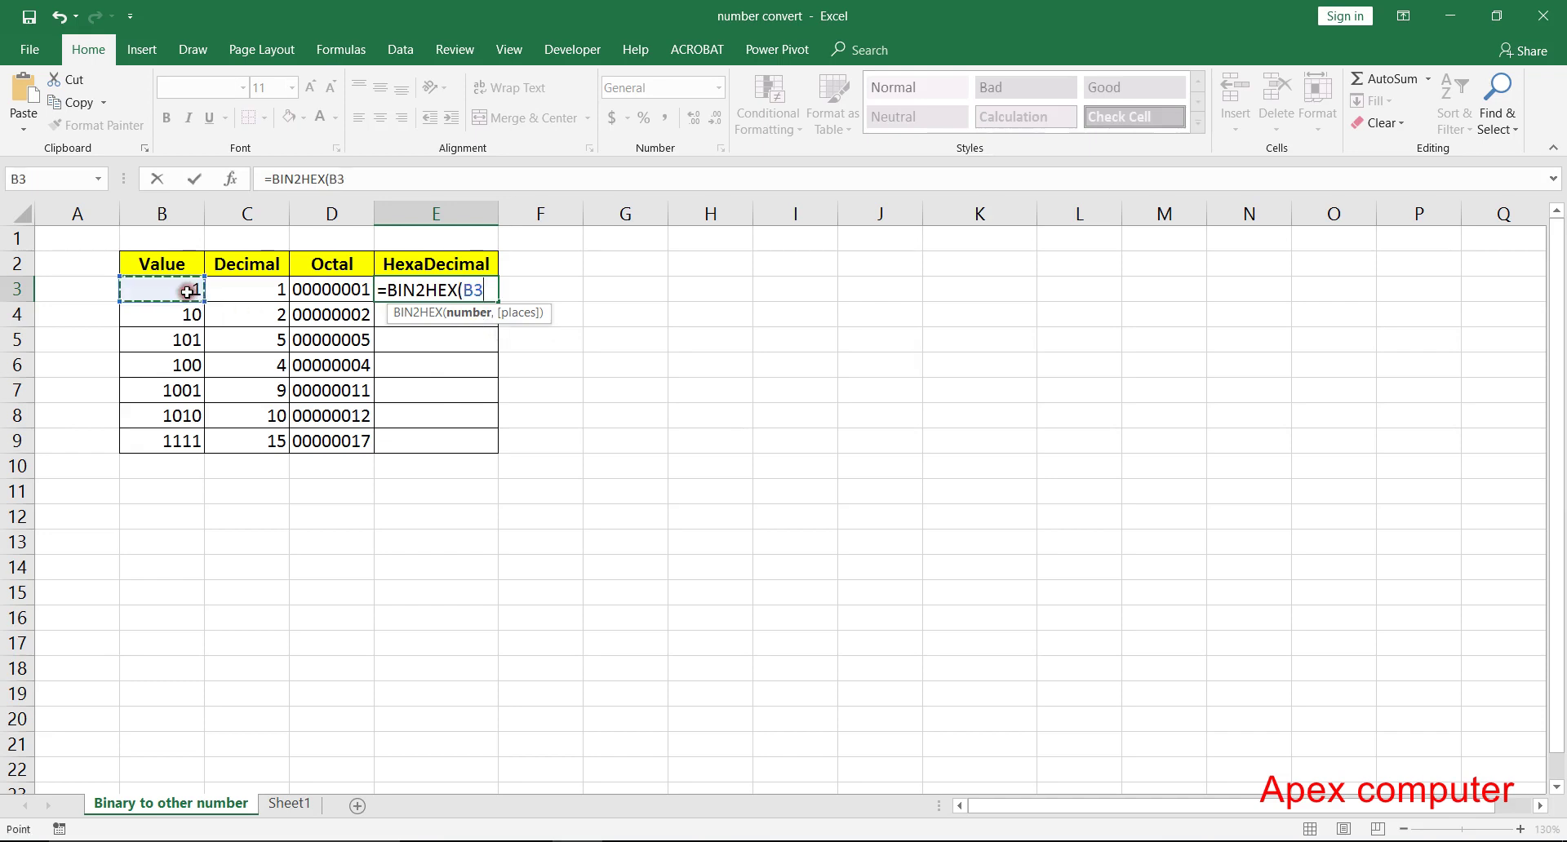
{"action": "type", "text": ","}
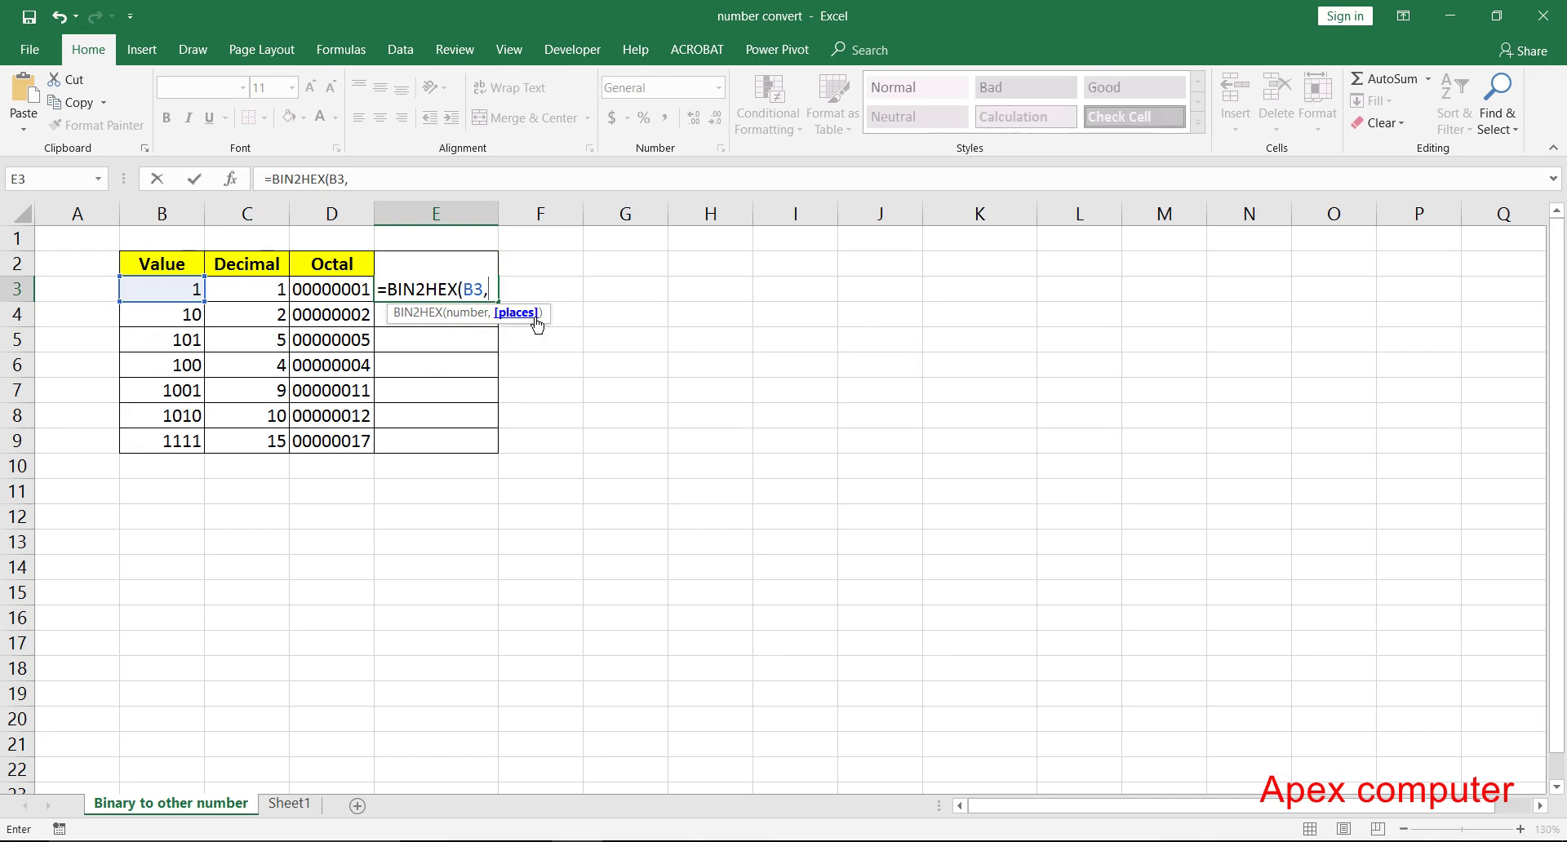
{"action": "key", "text": "BackSpace"}
{"action": "left_click", "coordinate": [193, 178]}
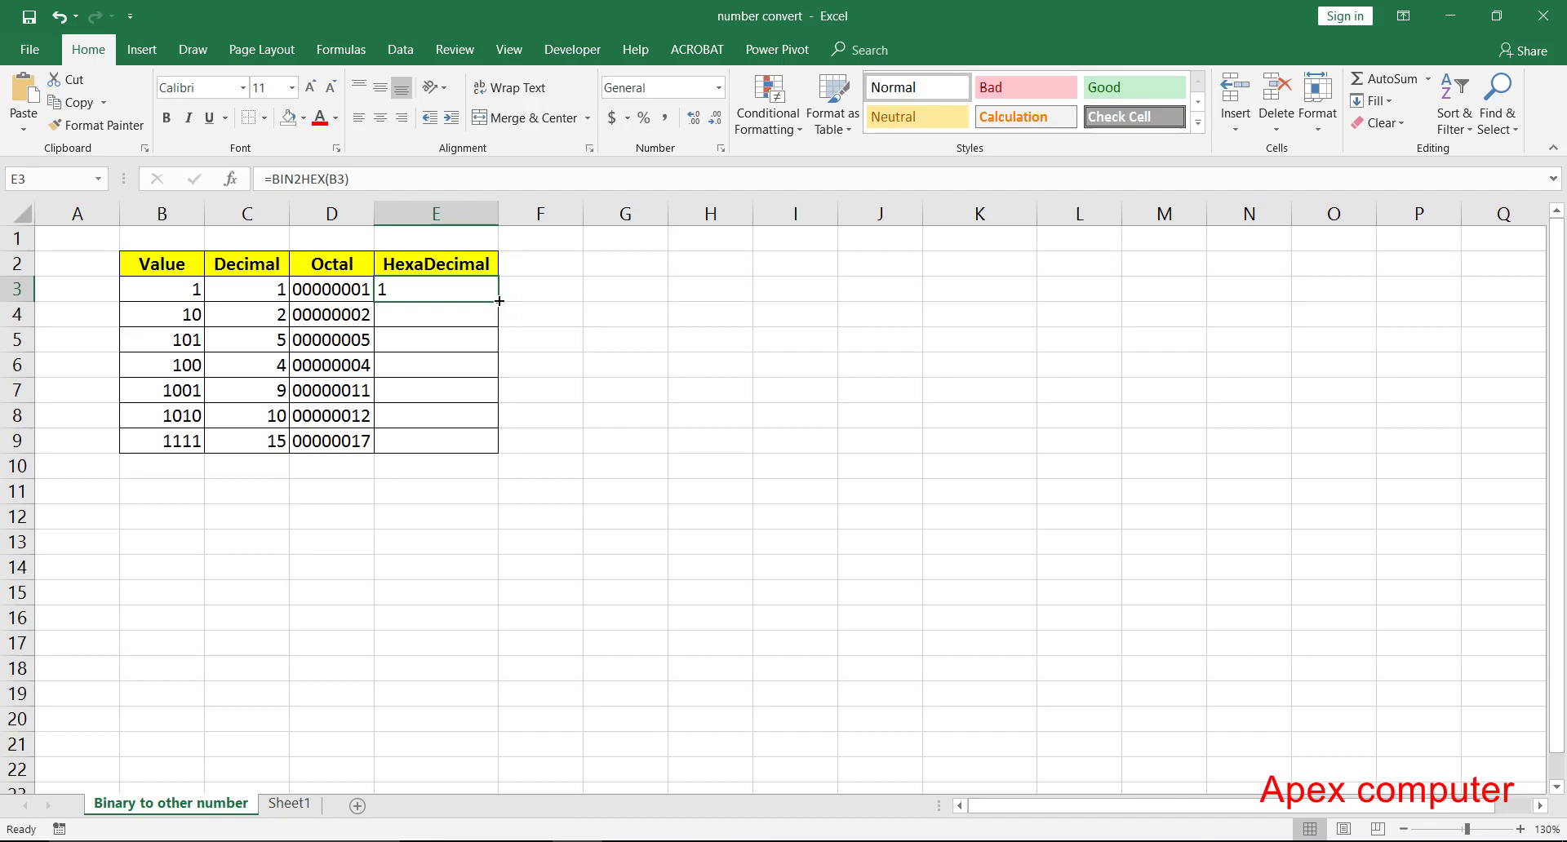
{"action": "left_click_drag", "start_coordinate": [499, 301], "coordinate": [489, 454]}
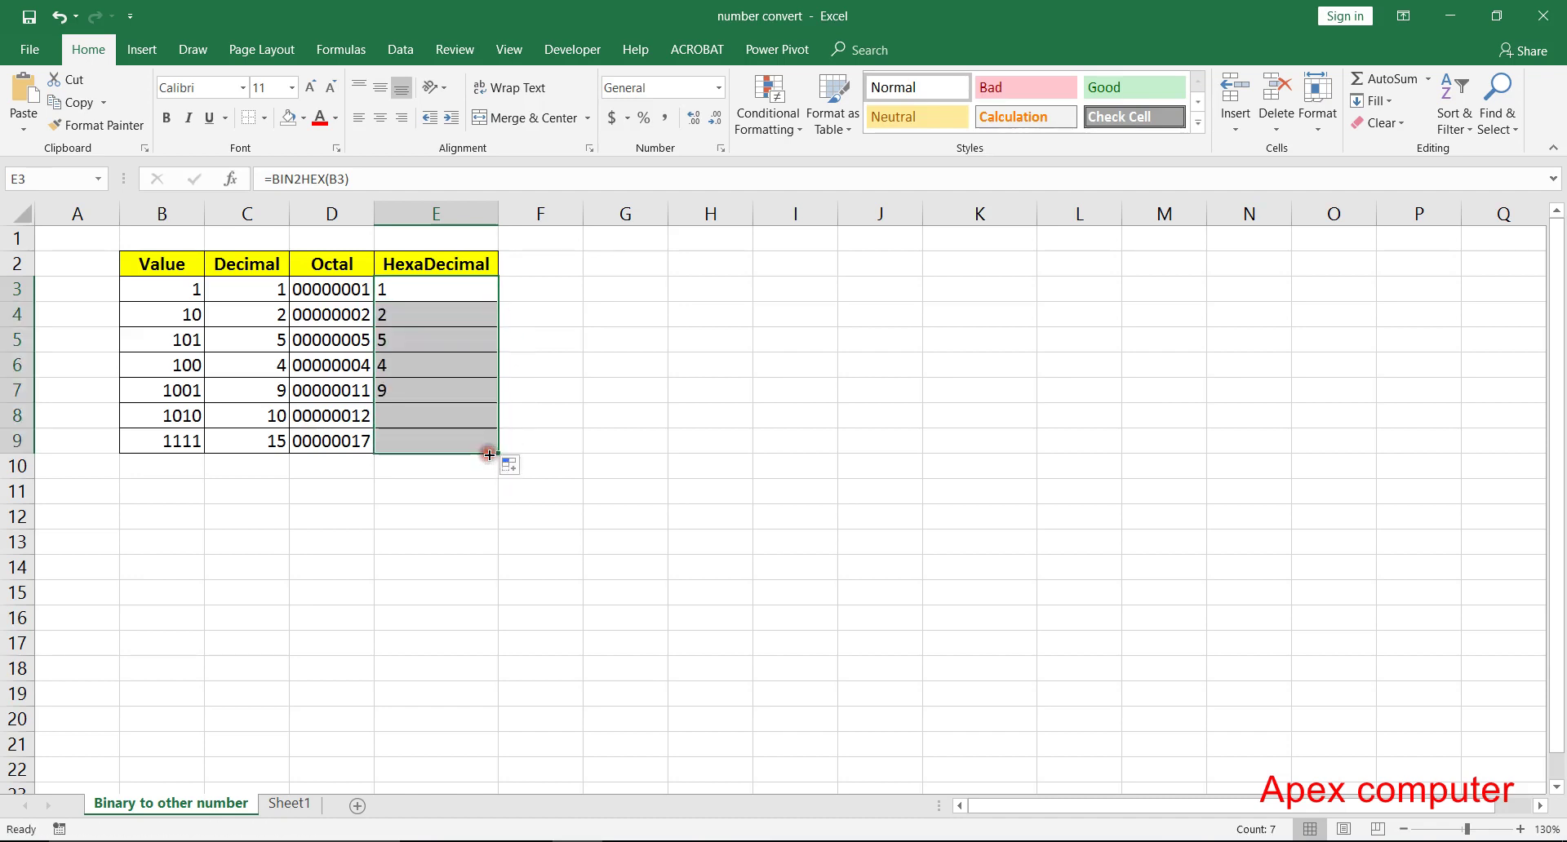
{"action": "left_click", "coordinate": [421, 307]}
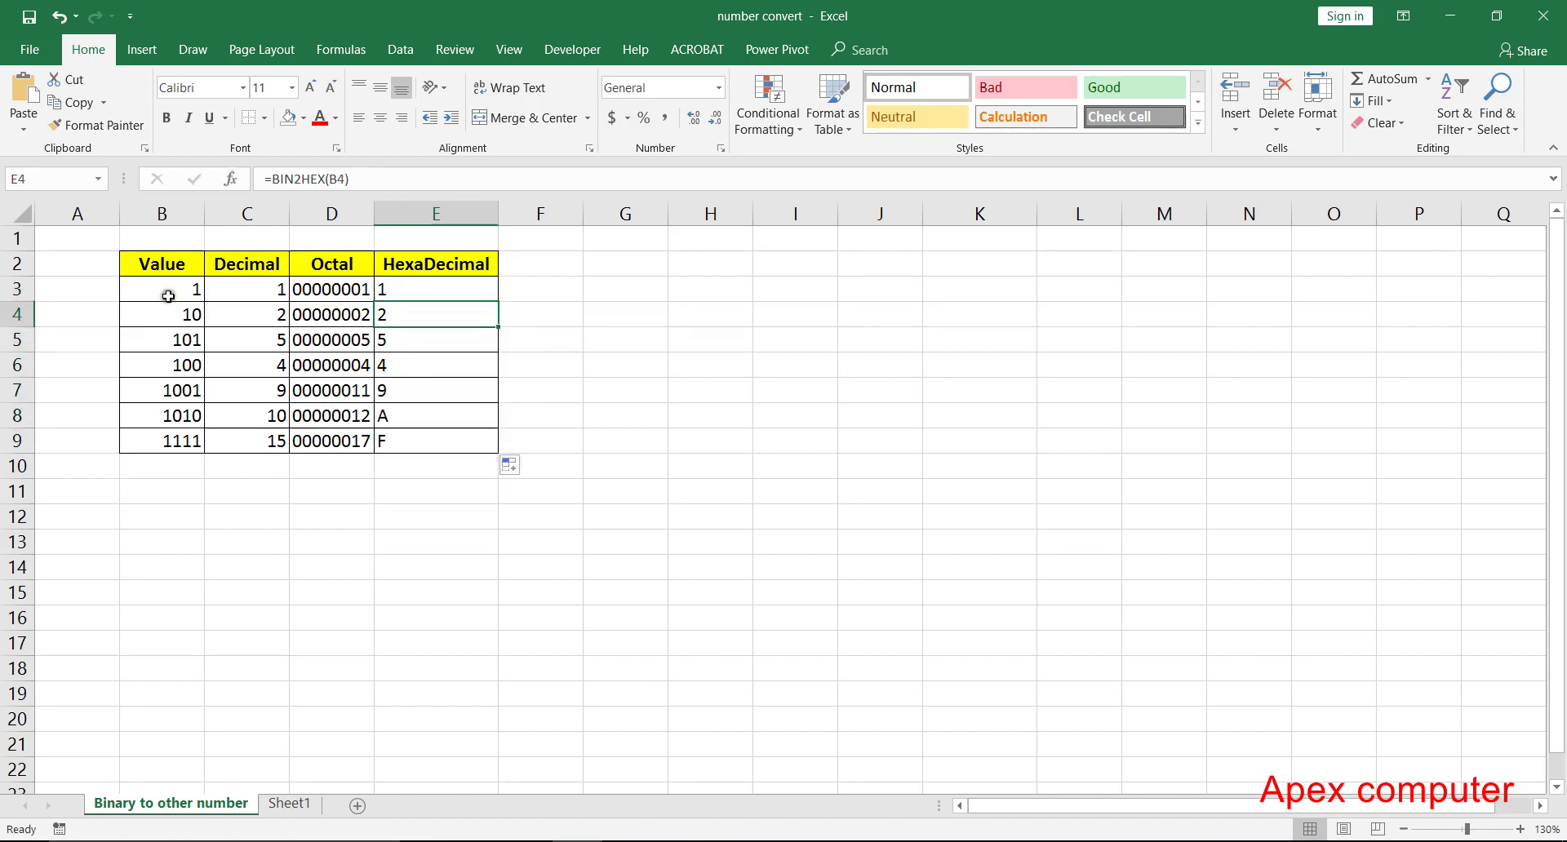
{"action": "left_click", "coordinate": [436, 297]}
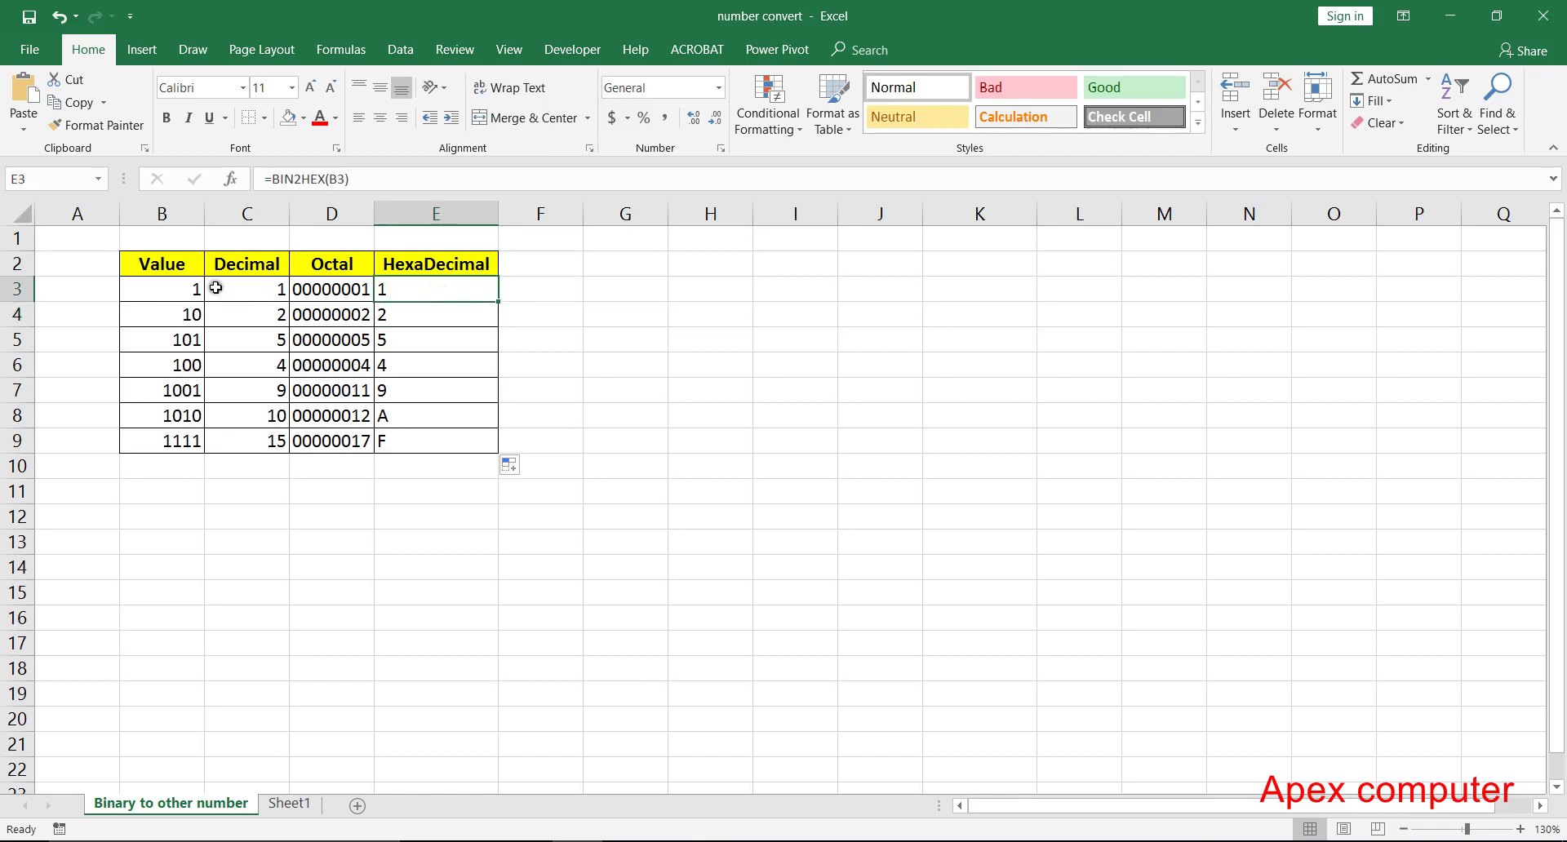
{"action": "left_click", "coordinate": [258, 286]}
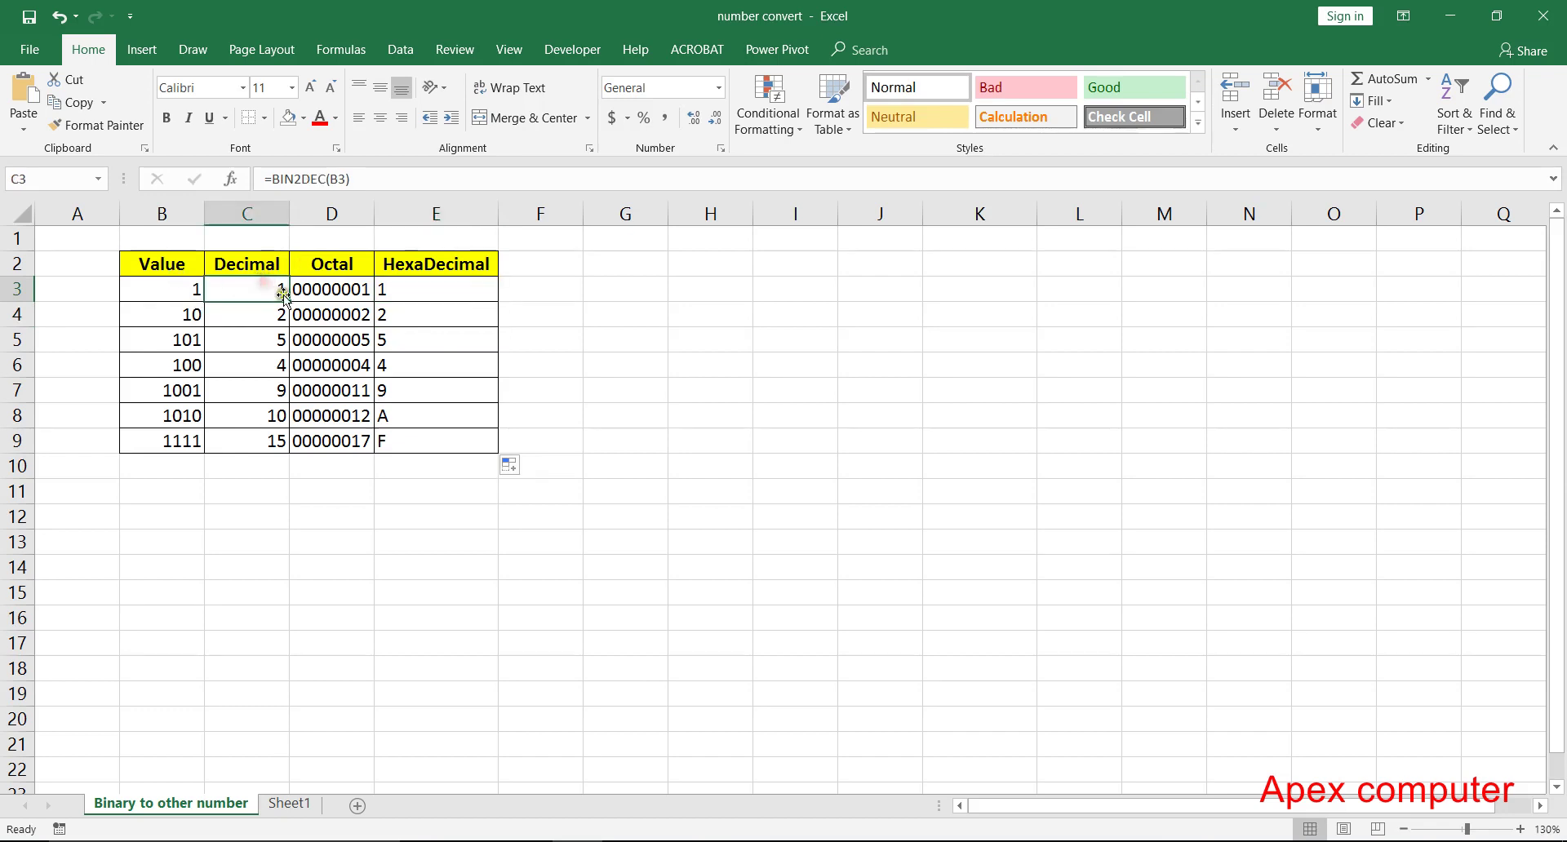
{"action": "left_click", "coordinate": [338, 290]}
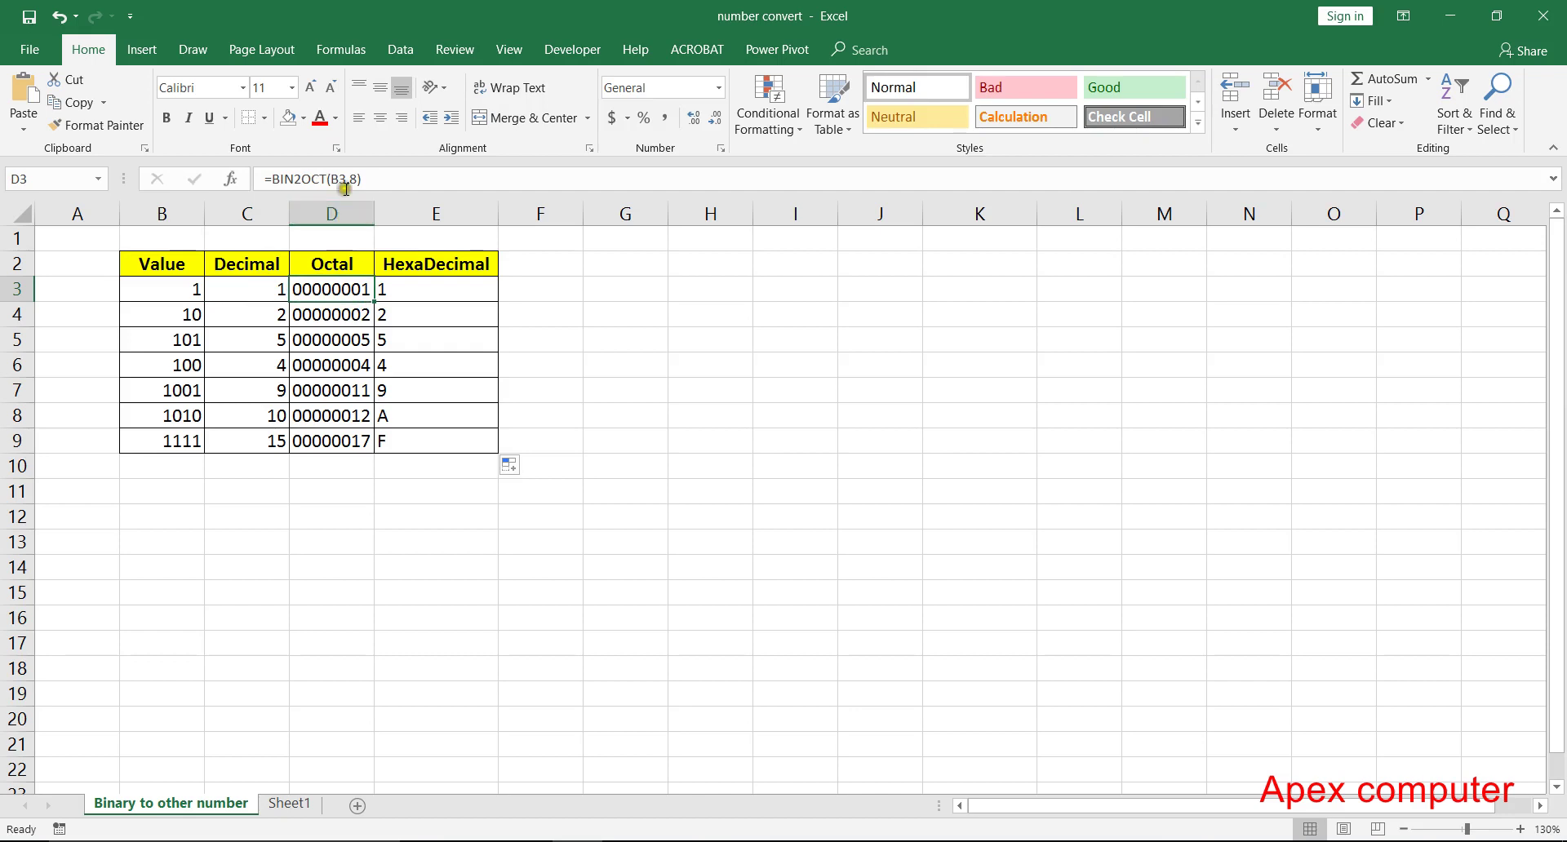
Step: Add a places argument of 8 to the formula in E3 so it reads =BIN2HEX(B3,8), and copy it down through E9
{"action": "left_click", "coordinate": [436, 295]}
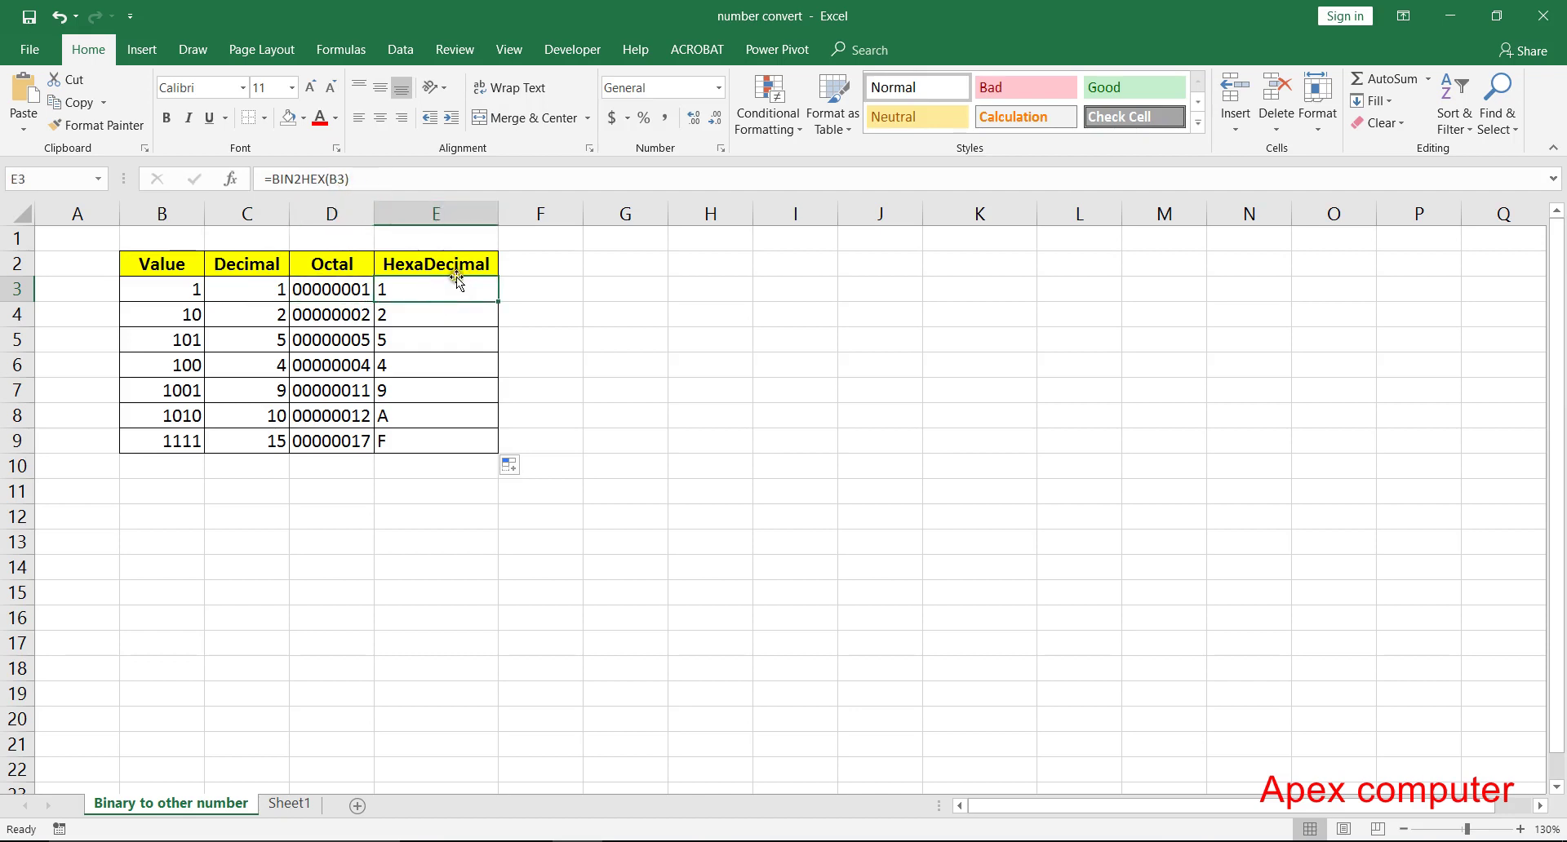
{"action": "left_click", "coordinate": [346, 178]}
{"action": "type", "text": ","}
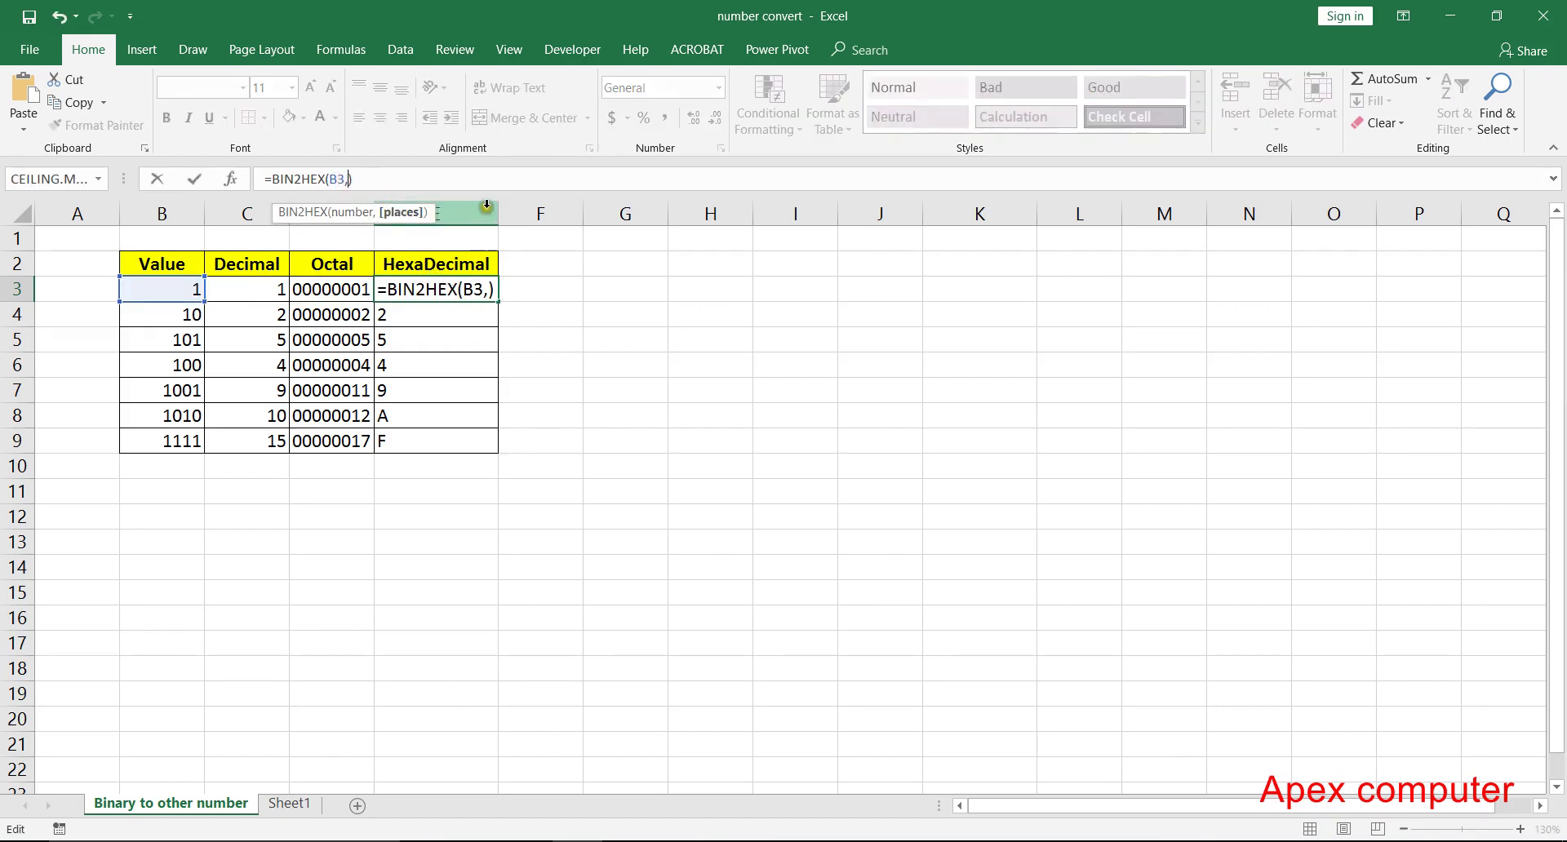
{"action": "type", "text": "8"}
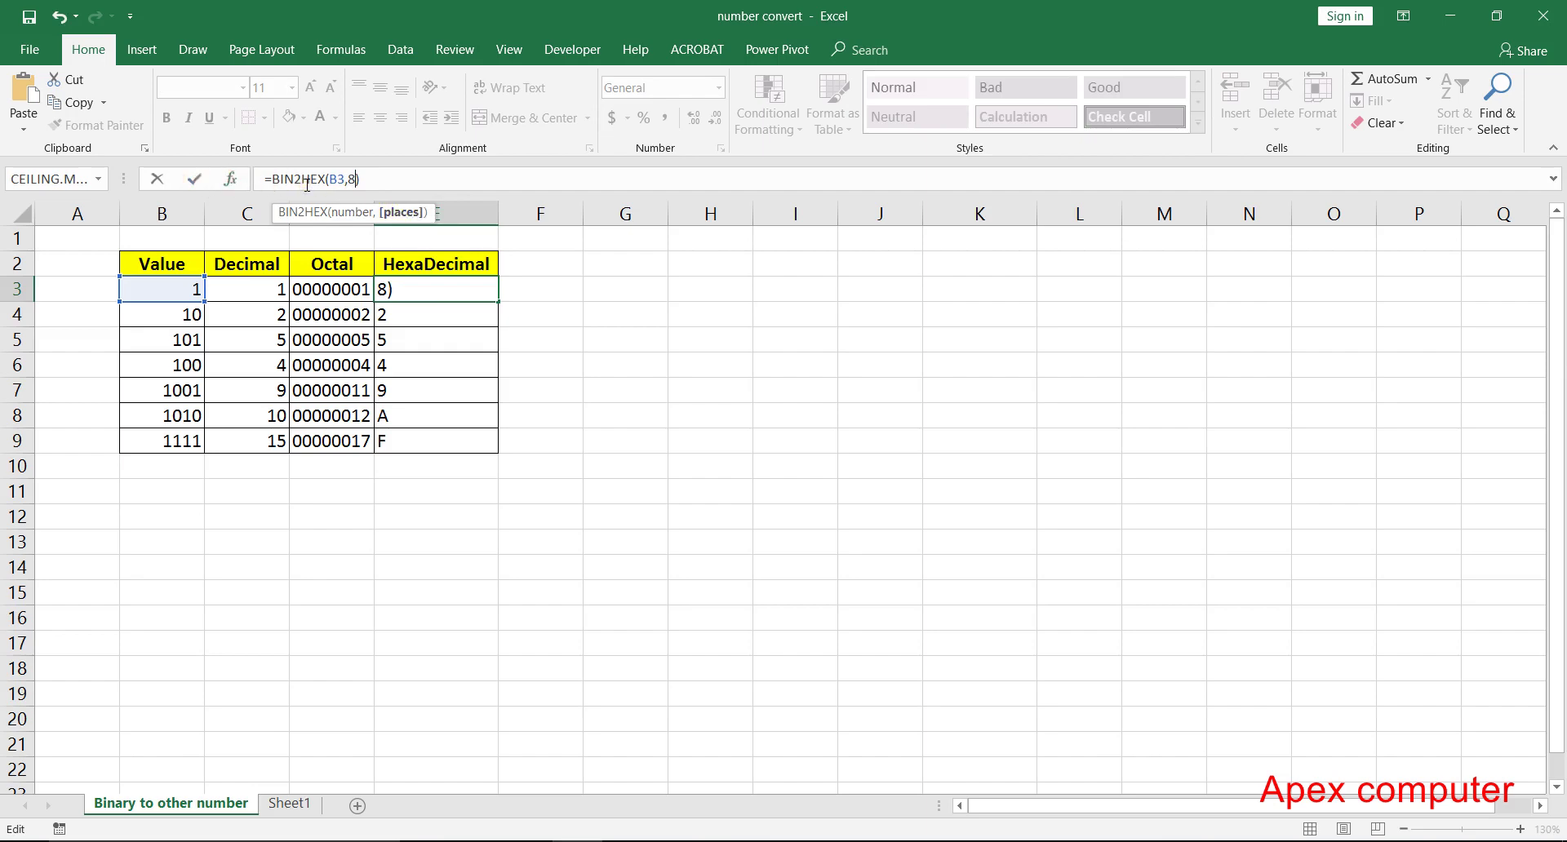
{"action": "left_click", "coordinate": [190, 181]}
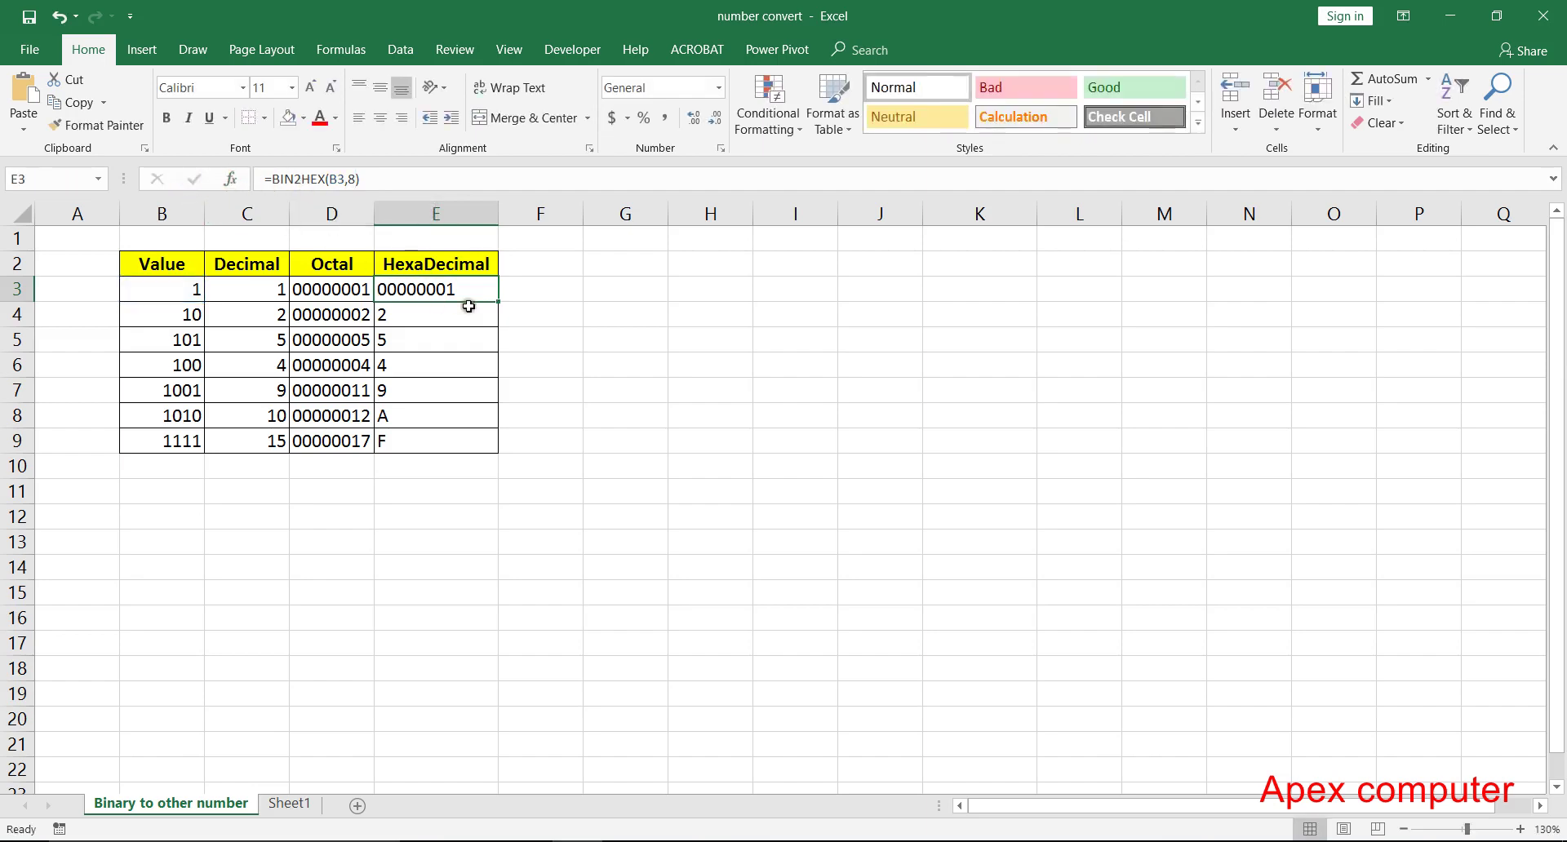
{"action": "double_click", "coordinate": [500, 301]}
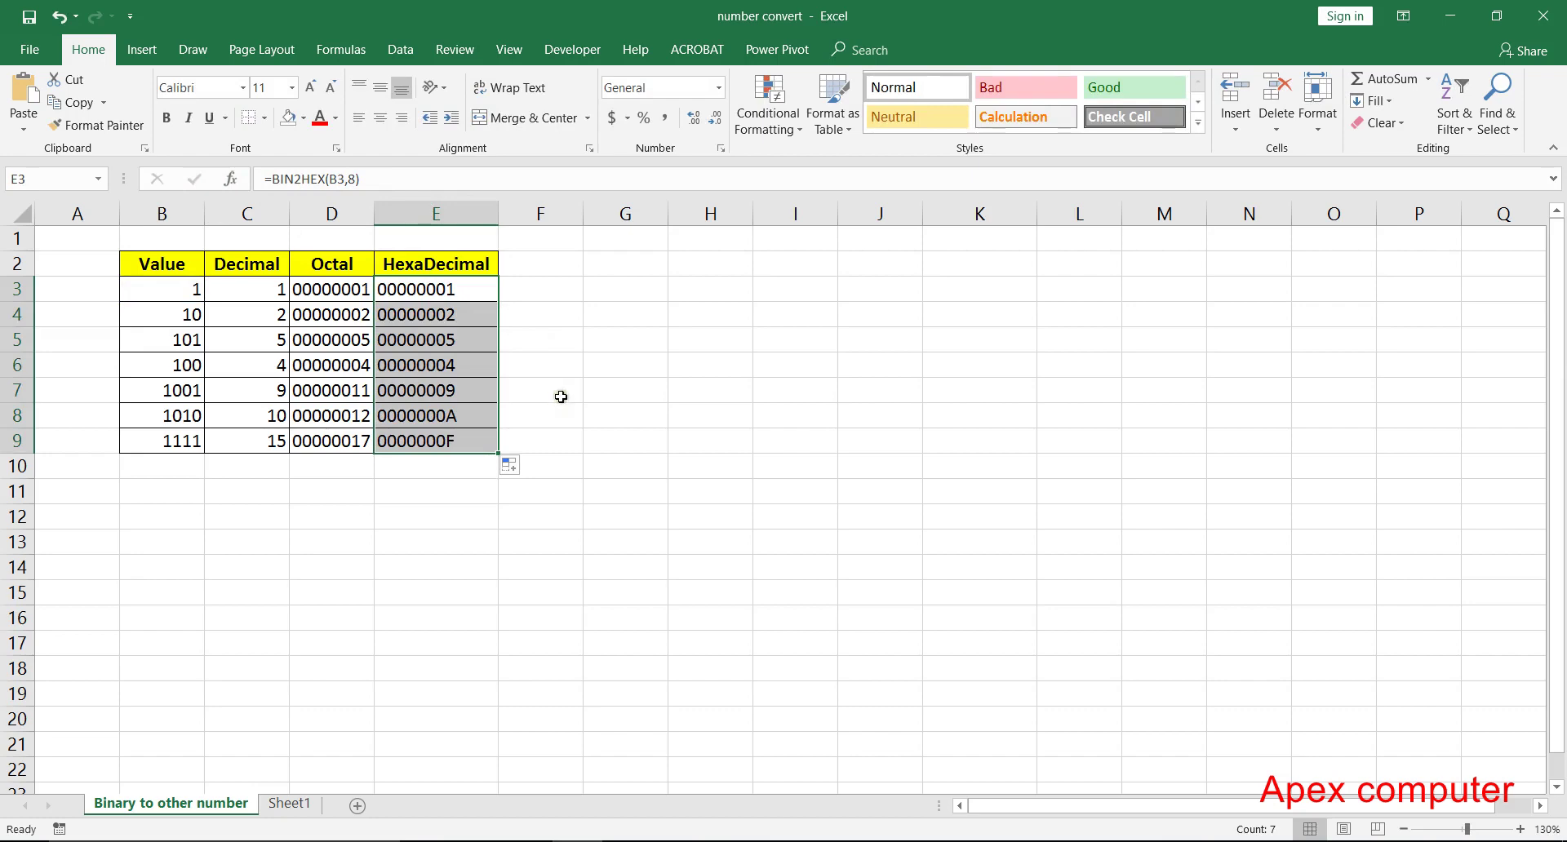
{"action": "left_click", "coordinate": [444, 284]}
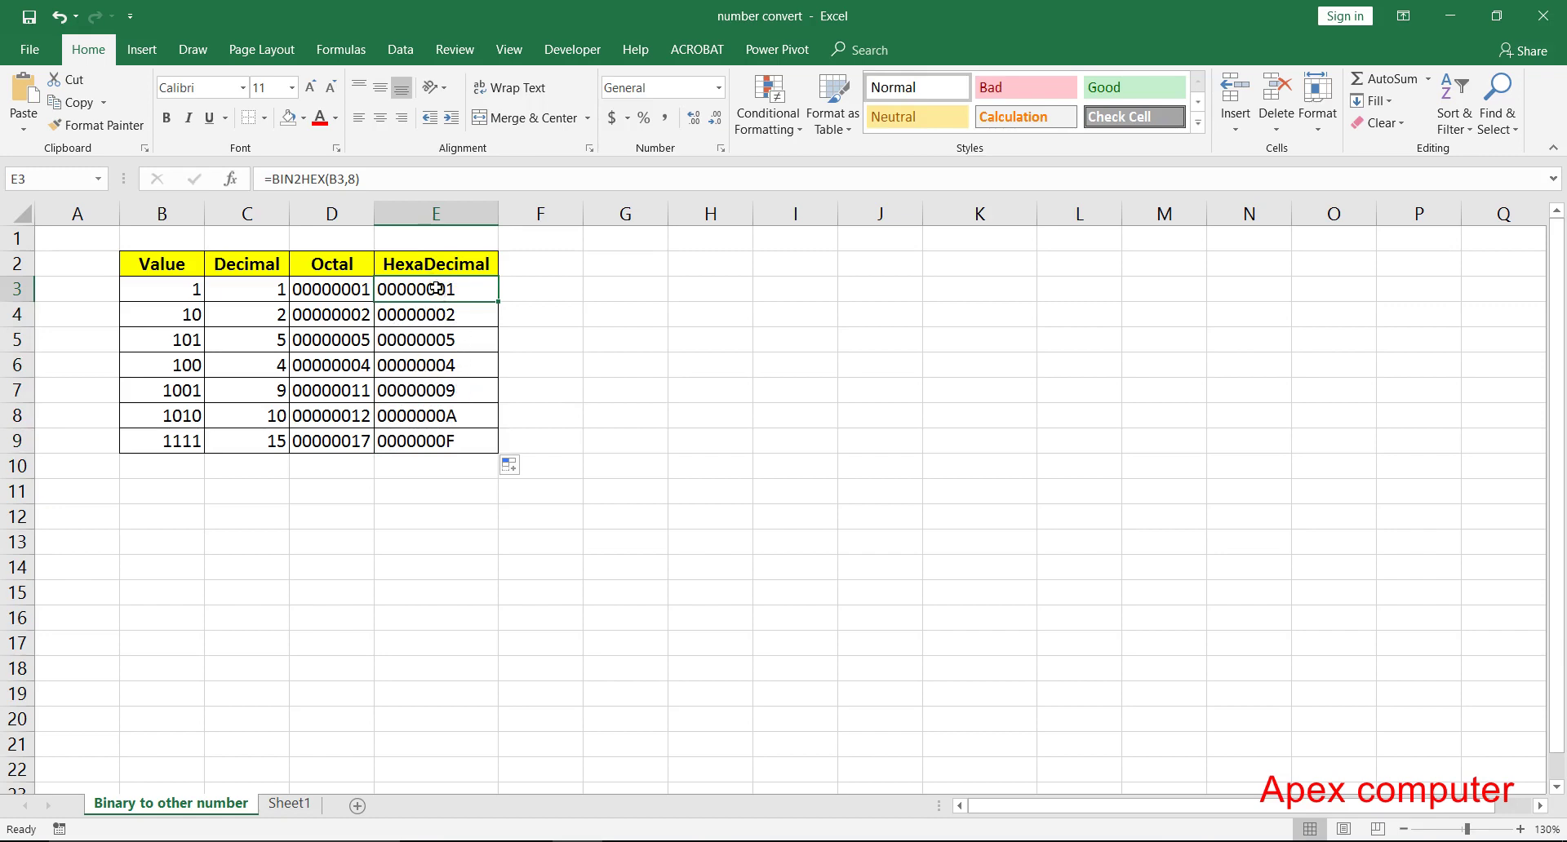
{"action": "left_click", "coordinate": [586, 316]}
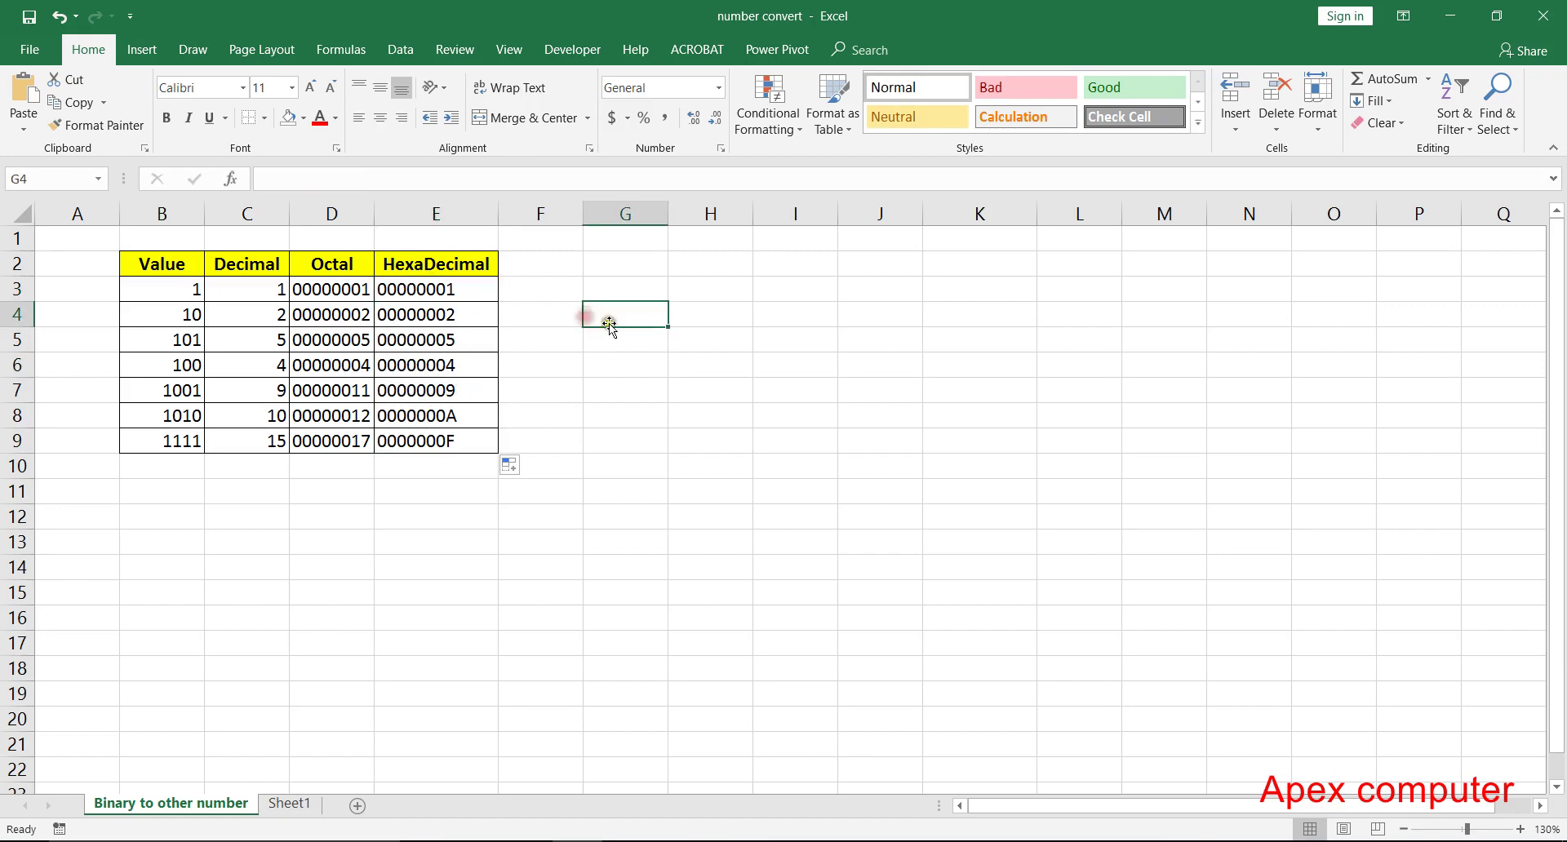
{"action": "left_click", "coordinate": [651, 282]}
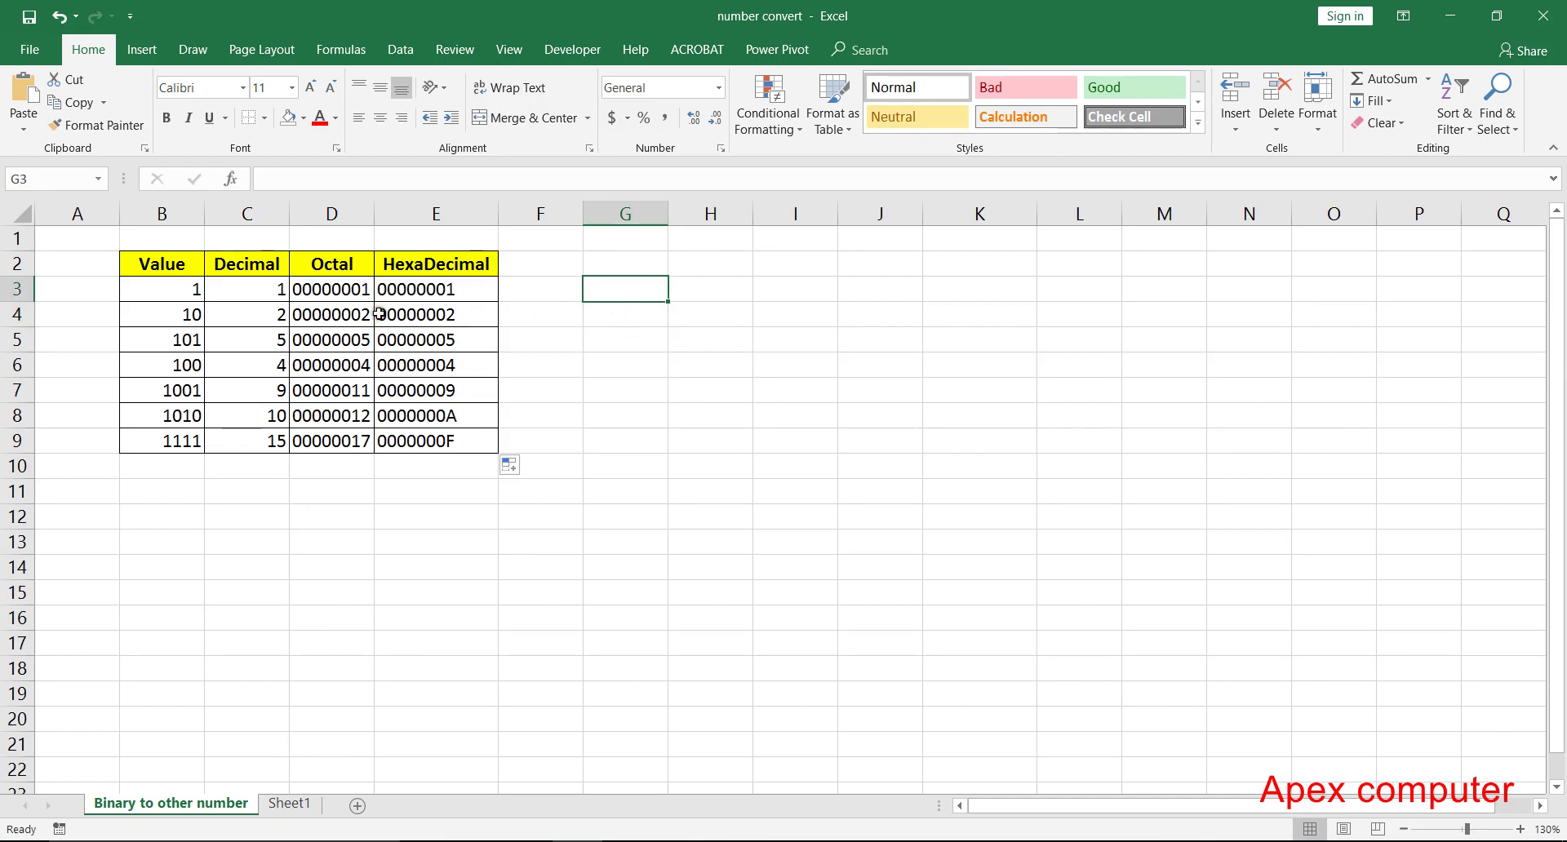
{"action": "left_click", "coordinate": [557, 292]}
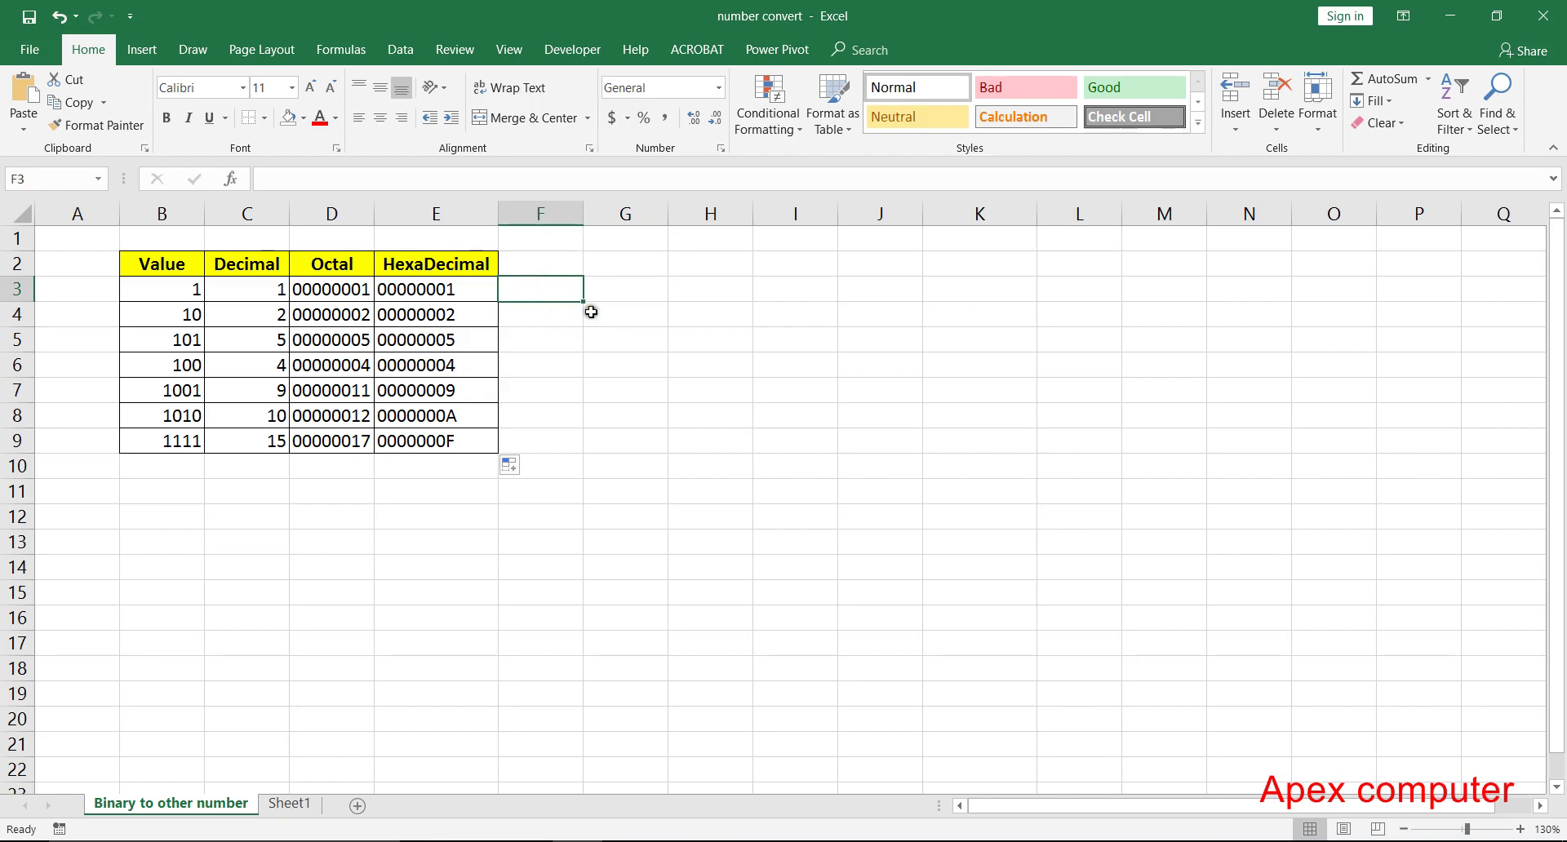
{"action": "left_click", "coordinate": [624, 340]}
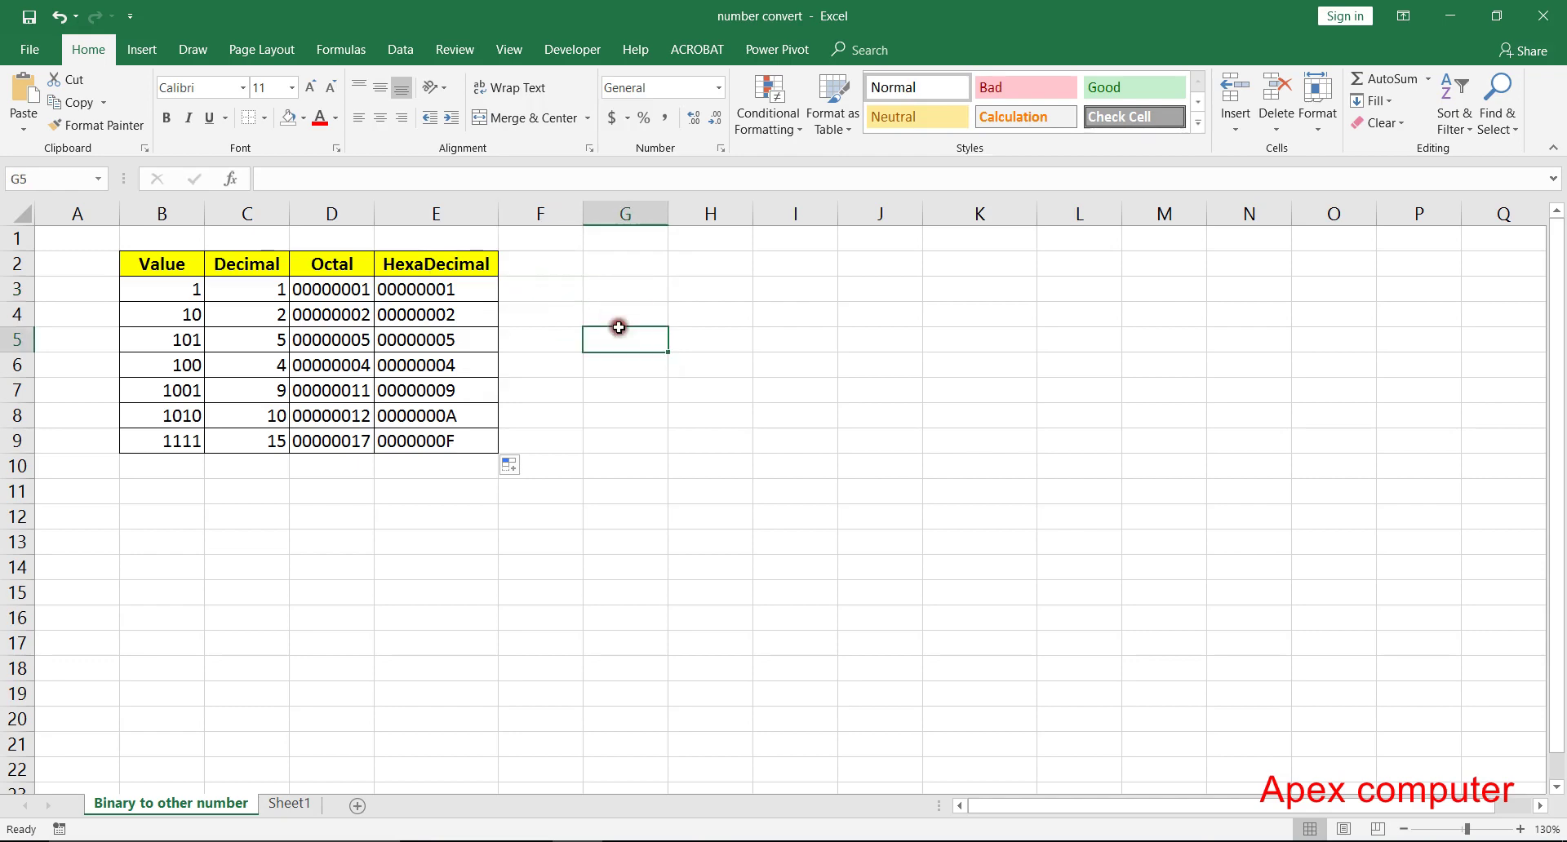
Step: Look through the Engineering function category for the binary conversion functions such as BIN2DEC, BIN2HEX and BIN2OCT
{"action": "left_click", "coordinate": [349, 47]}
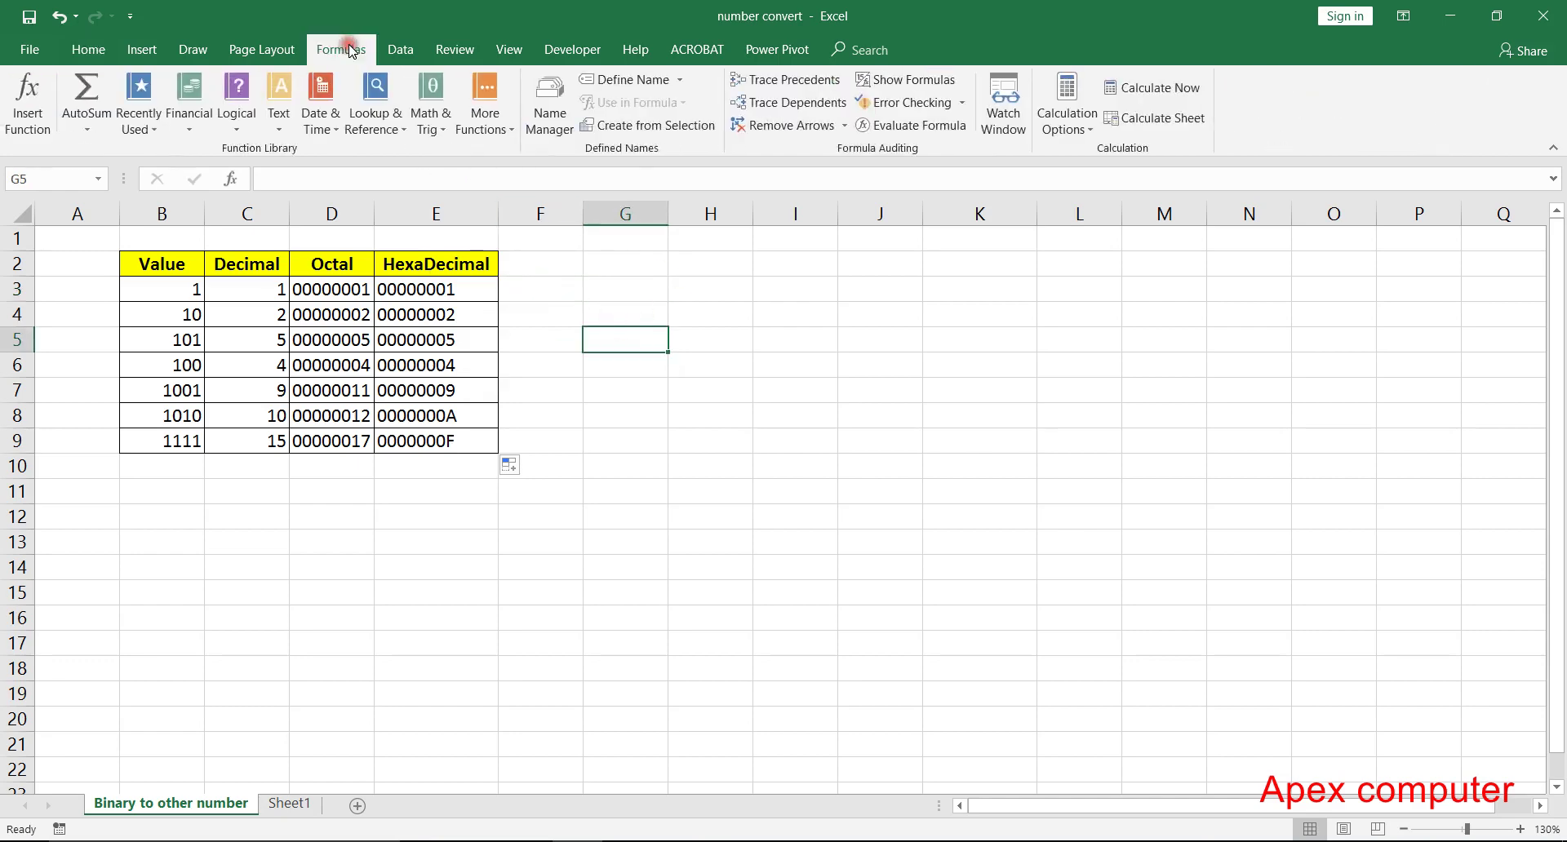
{"action": "left_click", "coordinate": [499, 126]}
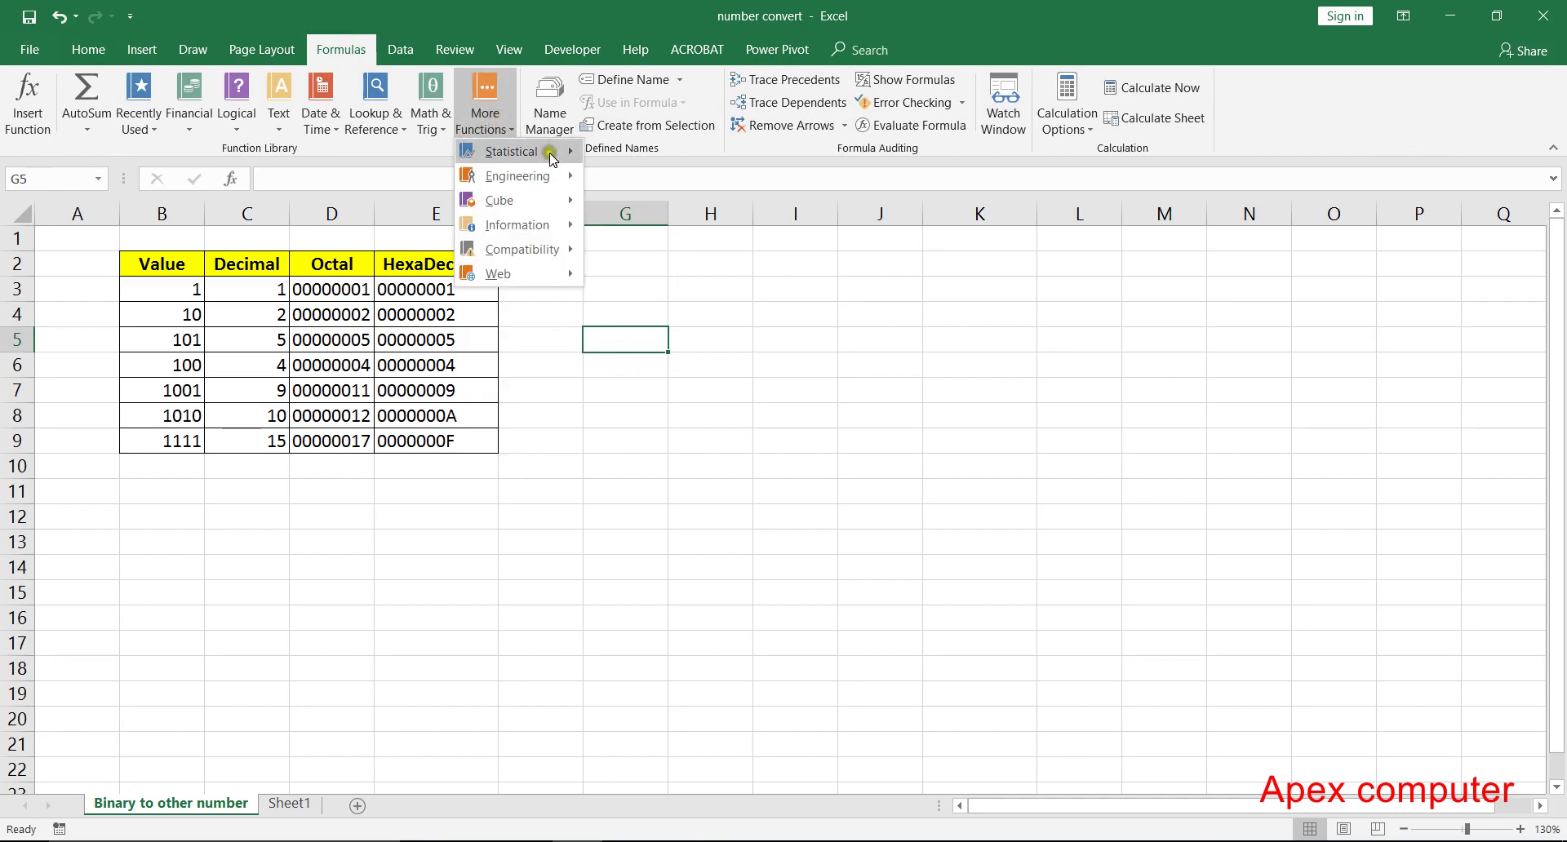
{"action": "mouse_move", "coordinate": [523, 175]}
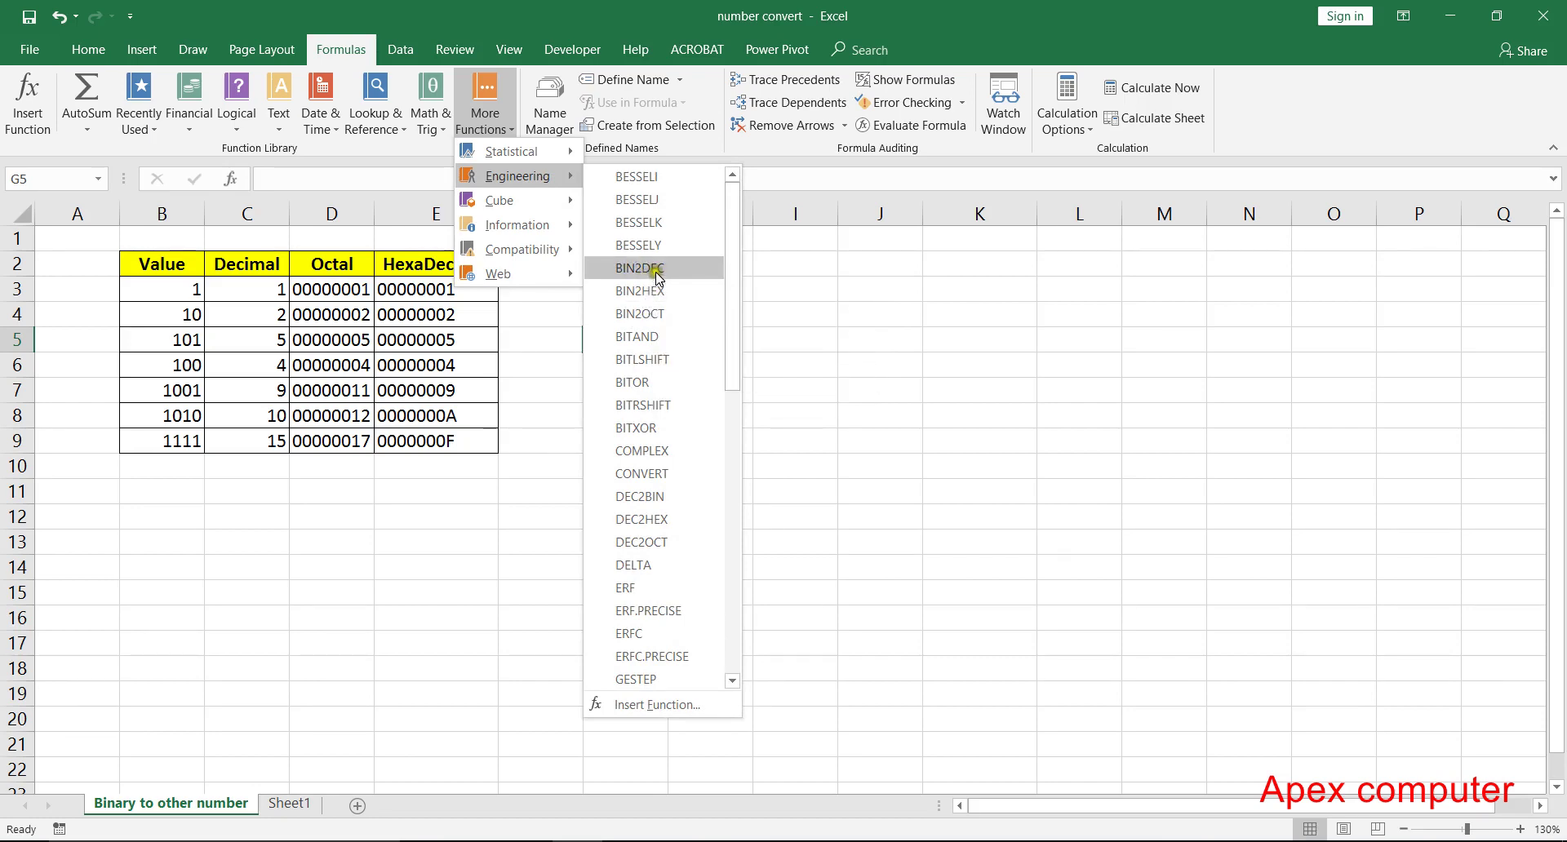
{"action": "left_click", "coordinate": [523, 339]}
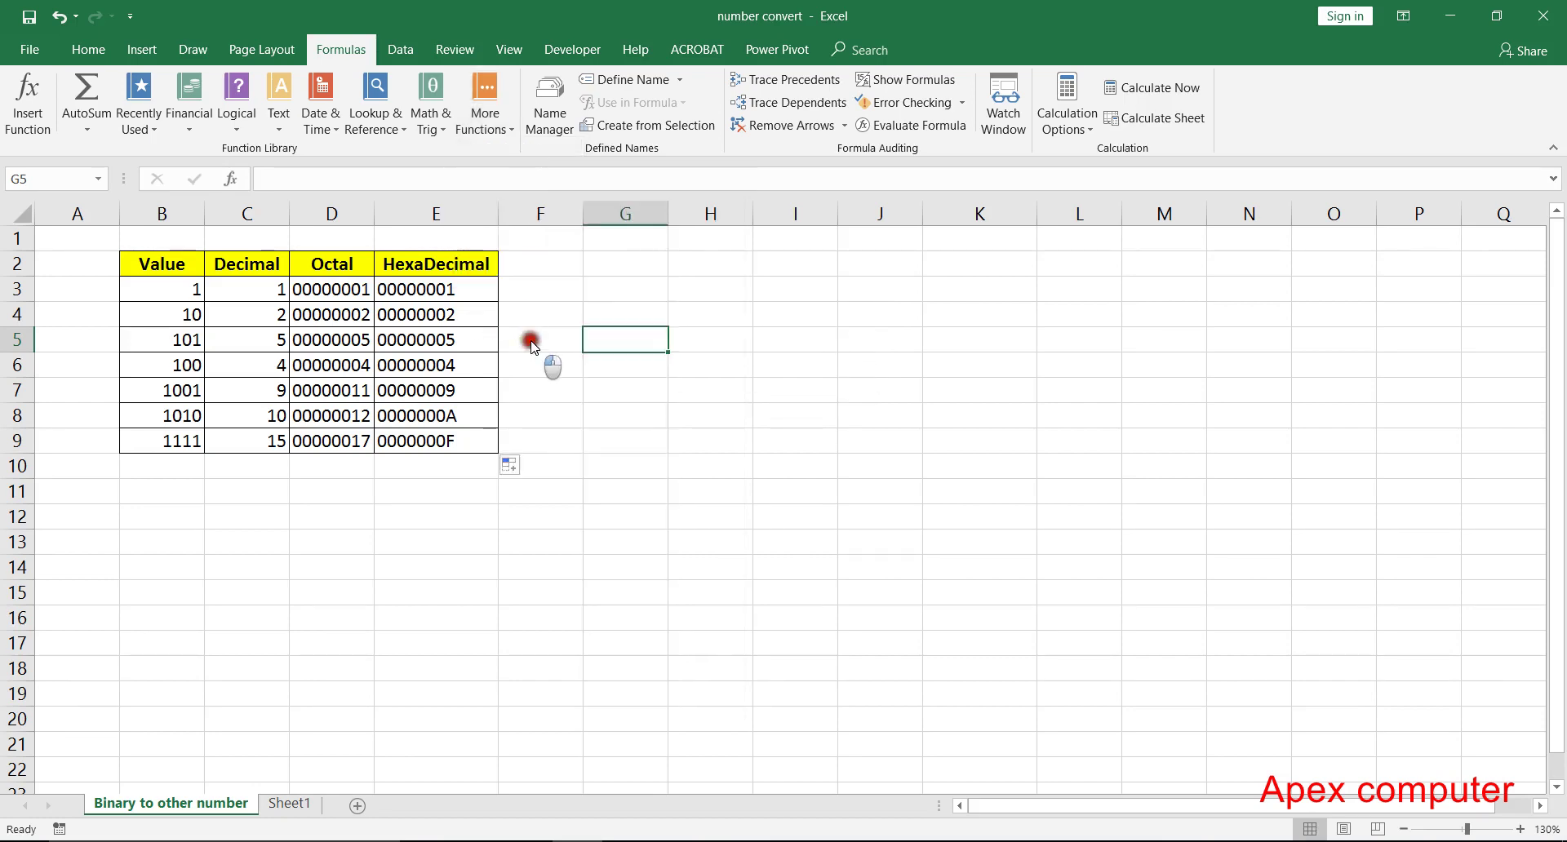